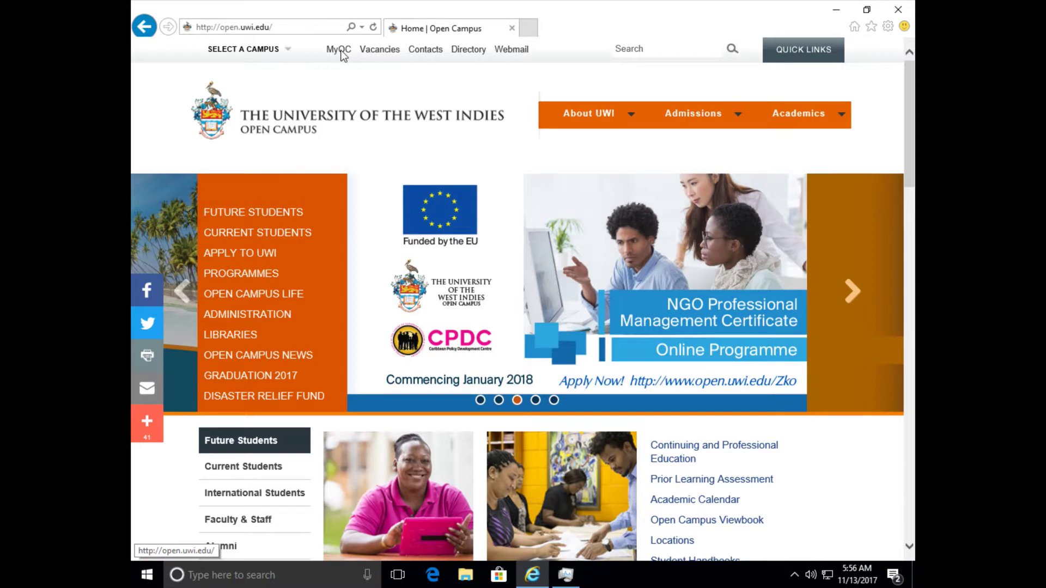
- Log into the MyOC staff portal, then sign in to Banner XE Faculty Grade Entry
click(340, 50)
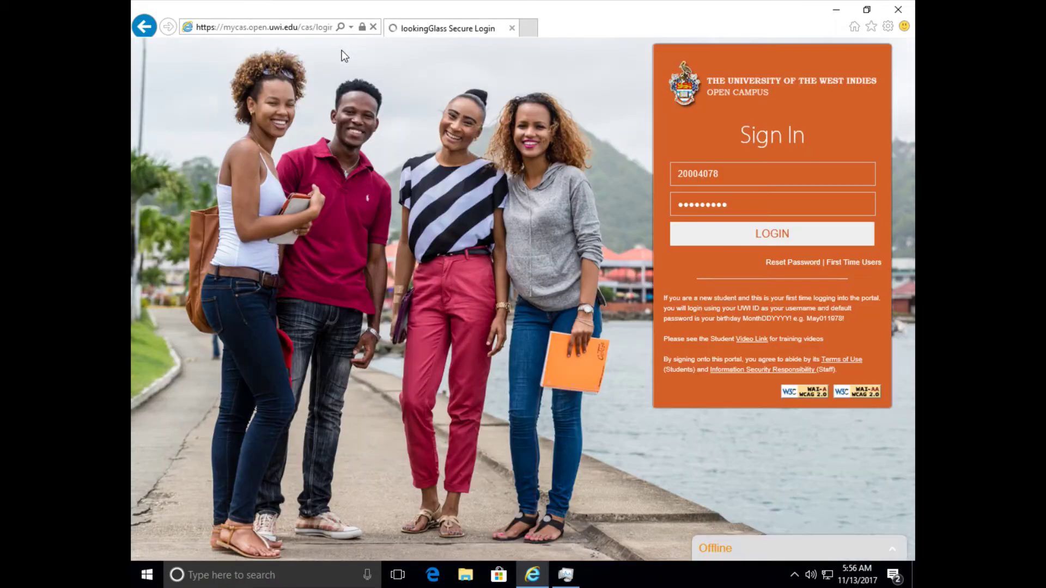
click(770, 231)
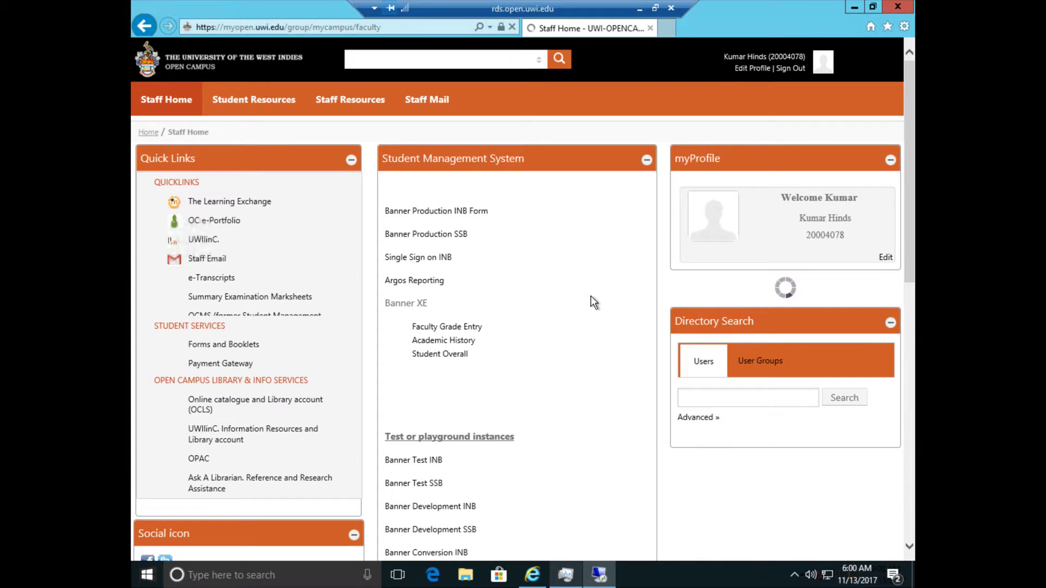
click(469, 329)
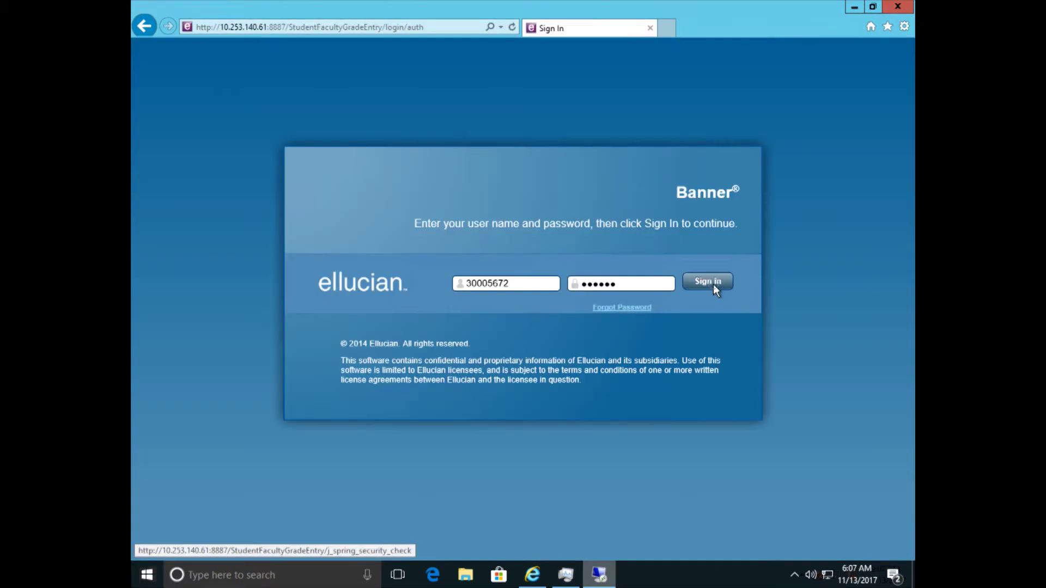
click(714, 285)
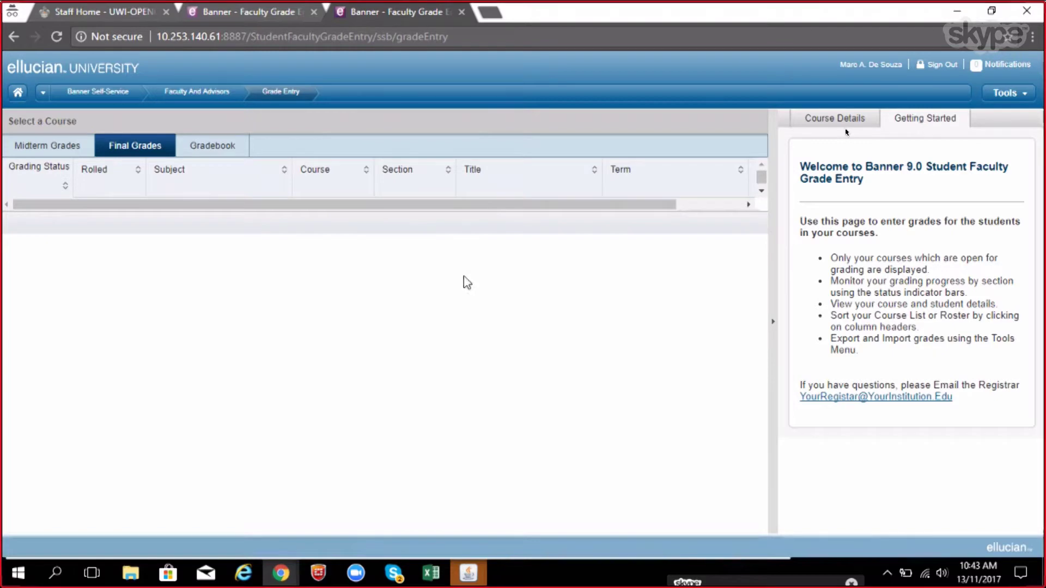
- Show the Gradebook course list full-width without the Getting Started panel, sorted by term, course and subject
click(215, 145)
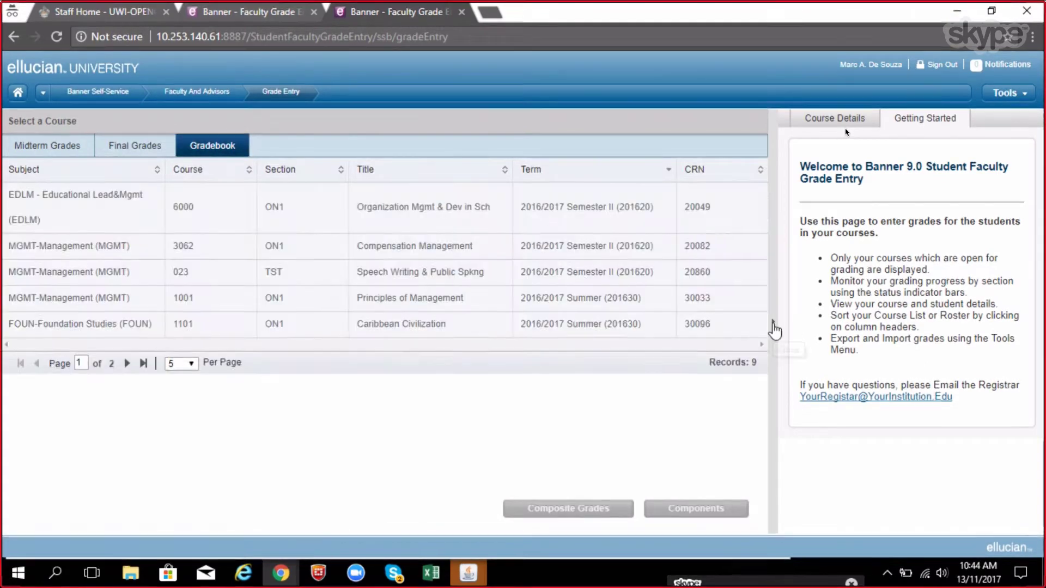
click(774, 330)
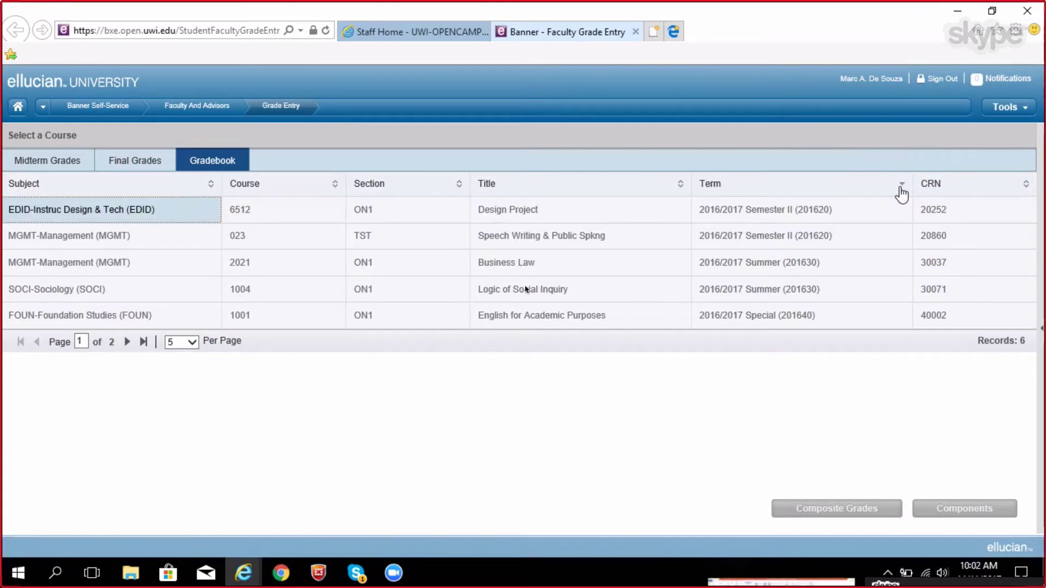
click(899, 188)
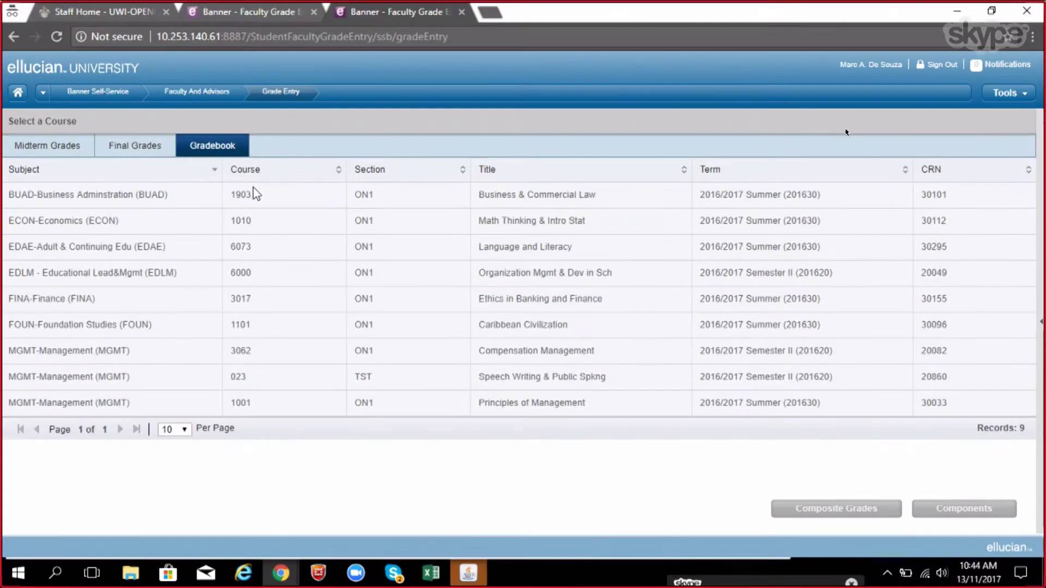
click(275, 175)
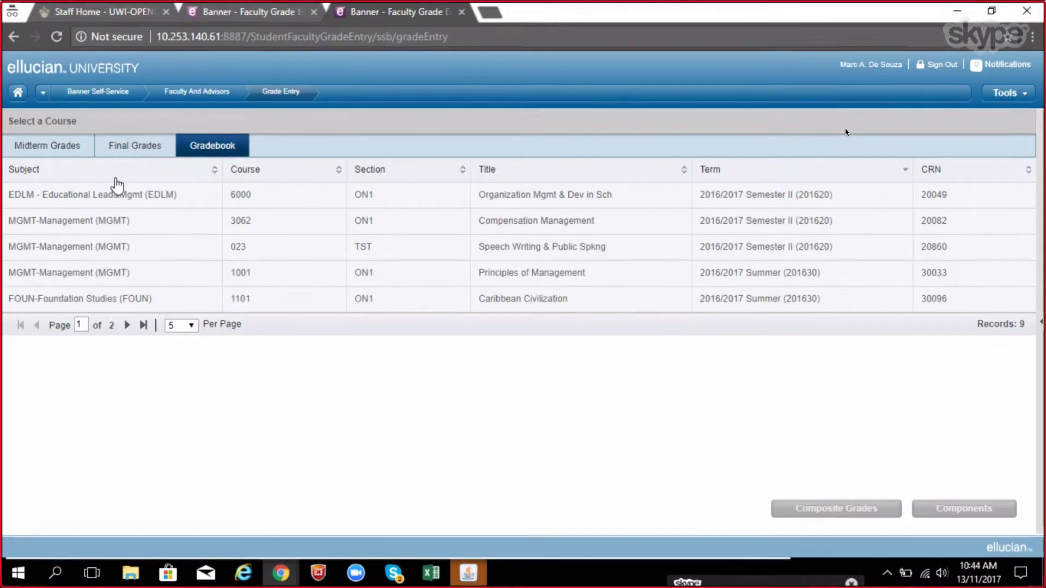
click(117, 185)
click(116, 179)
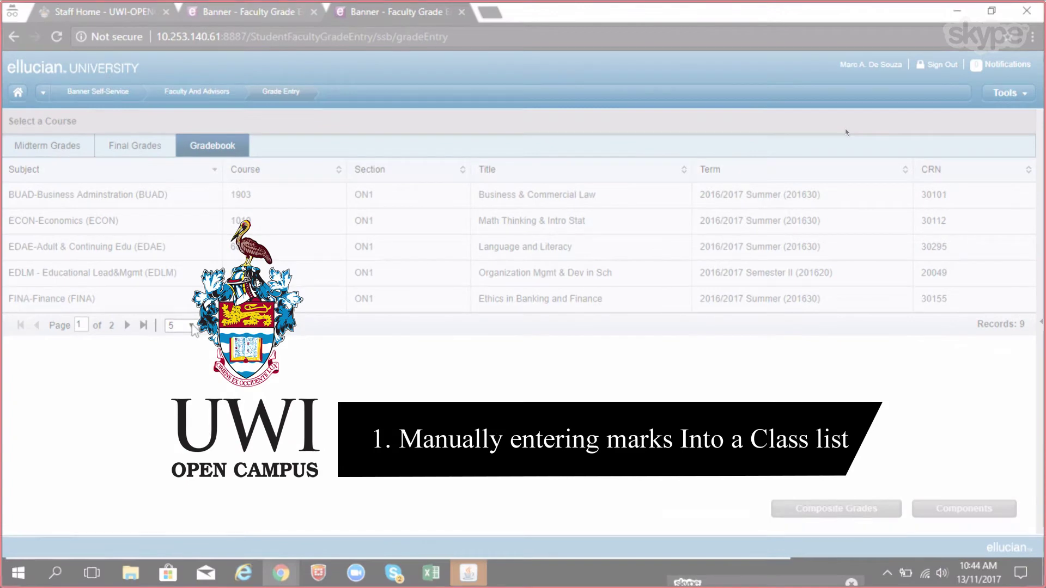
- Show 10 courses per page, open PSMA 6110's components and choose COMP A
click(191, 326)
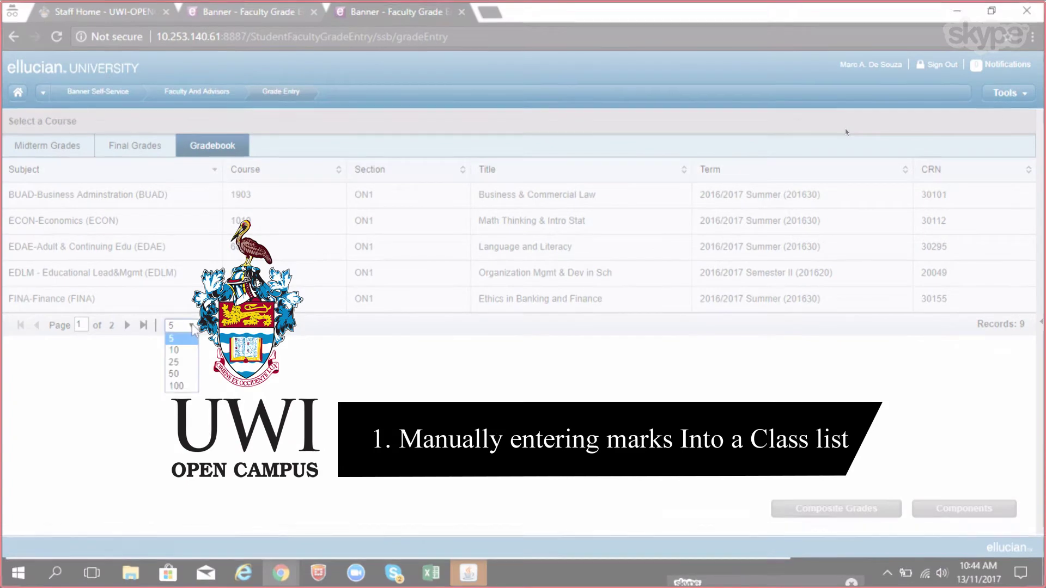
click(175, 351)
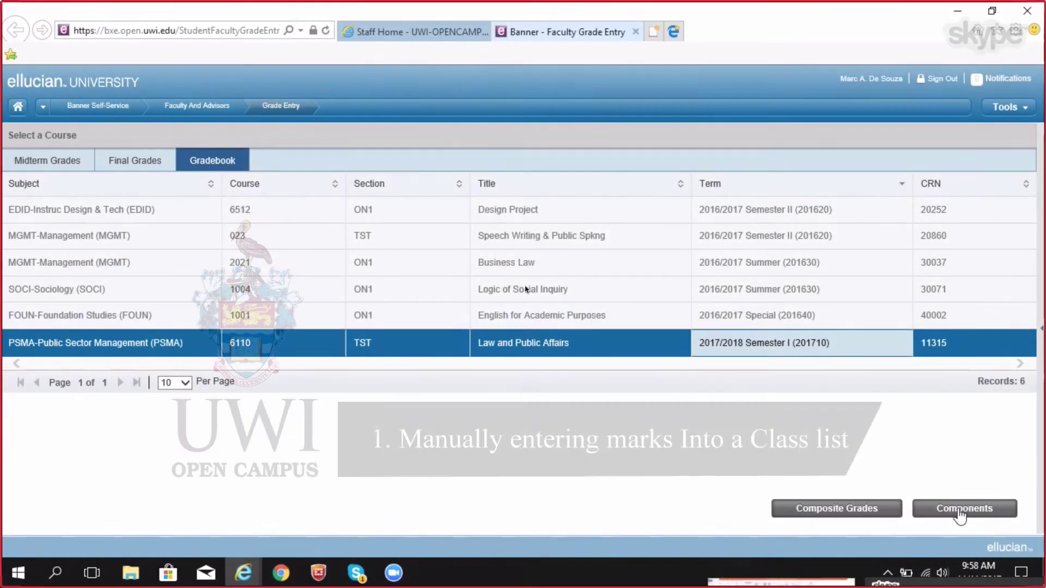
click(960, 512)
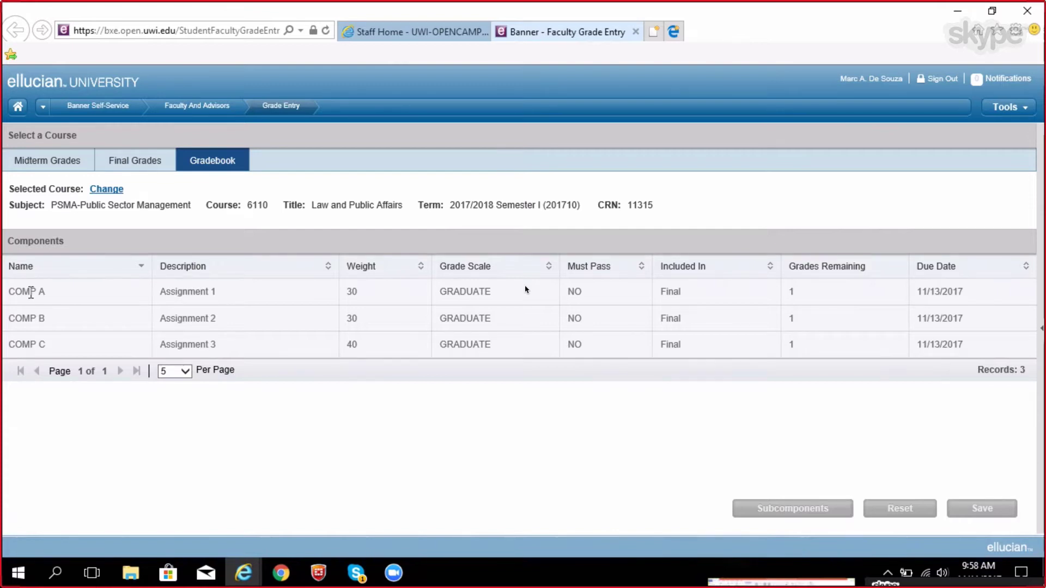
click(31, 292)
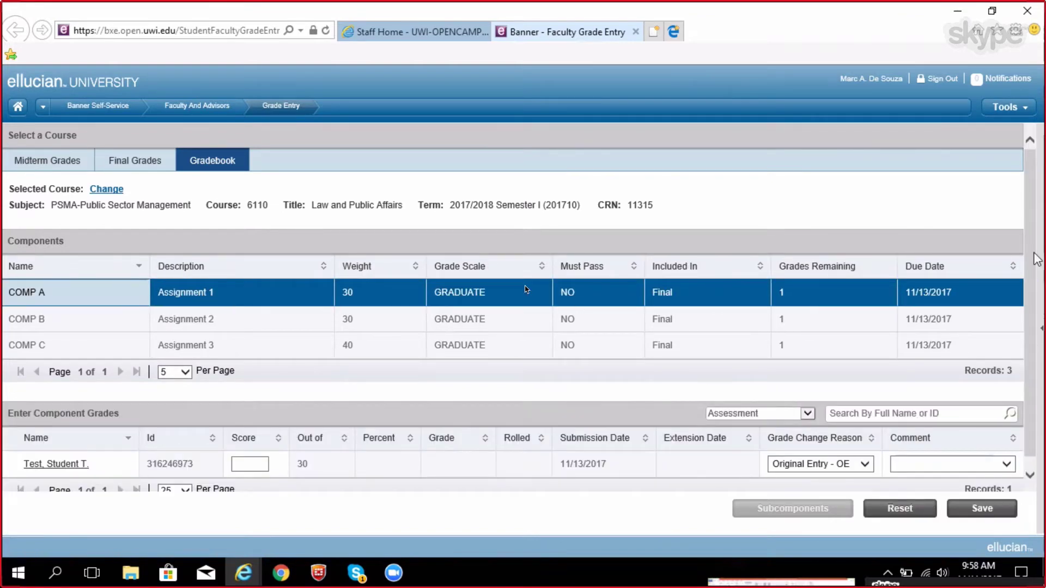
- Enter 18 as the test student's COMP A Assignment 1 score and save it
scroll(1034, 260, down, 1)
click(250, 454)
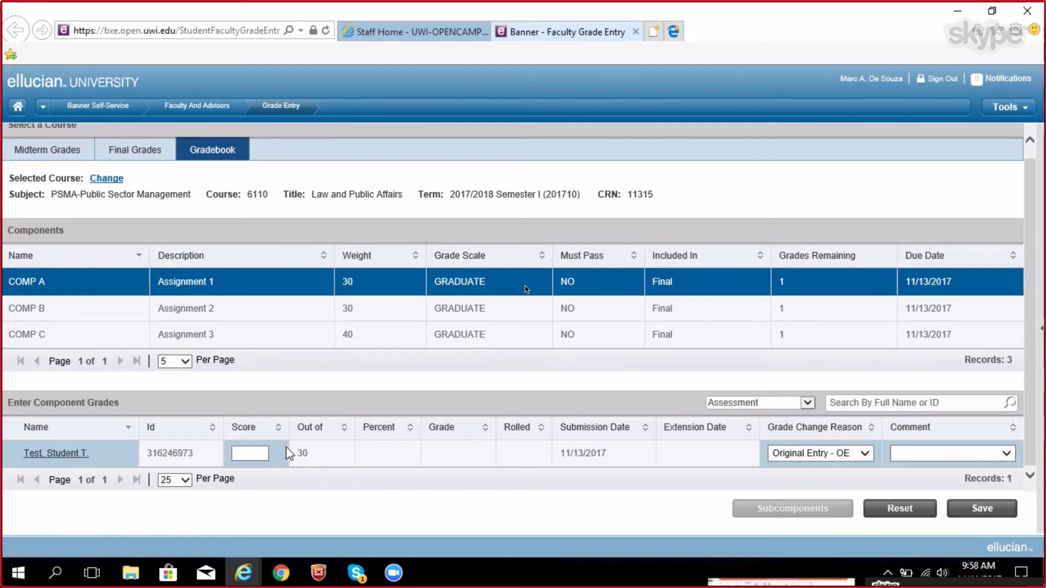
text(1)
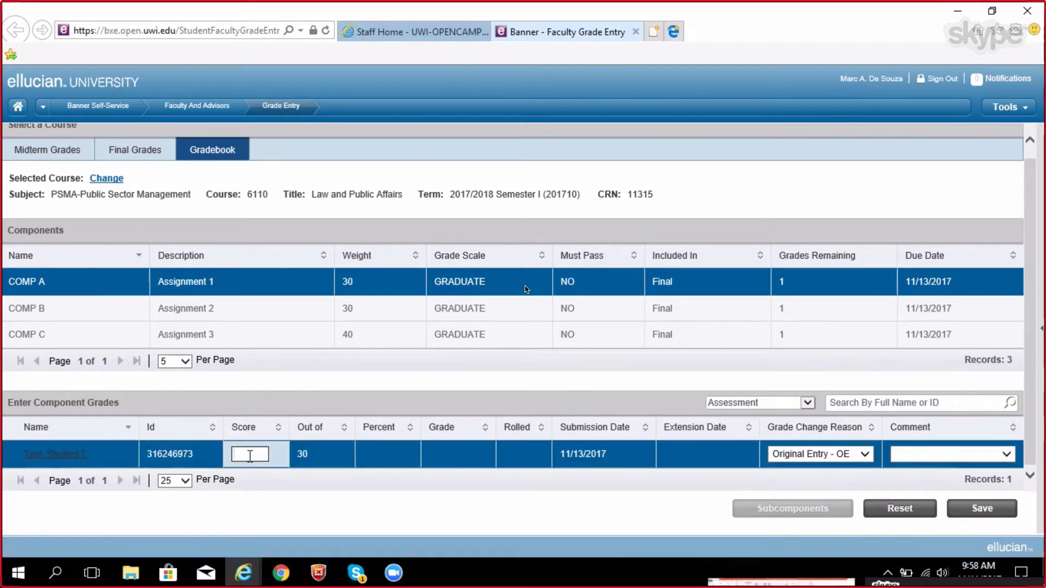
text(8)
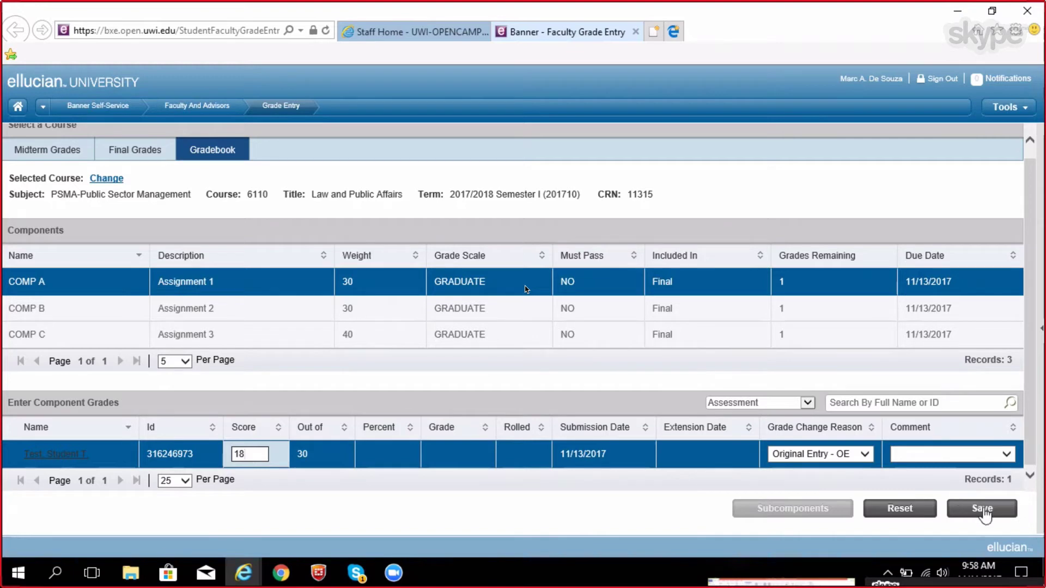
click(983, 510)
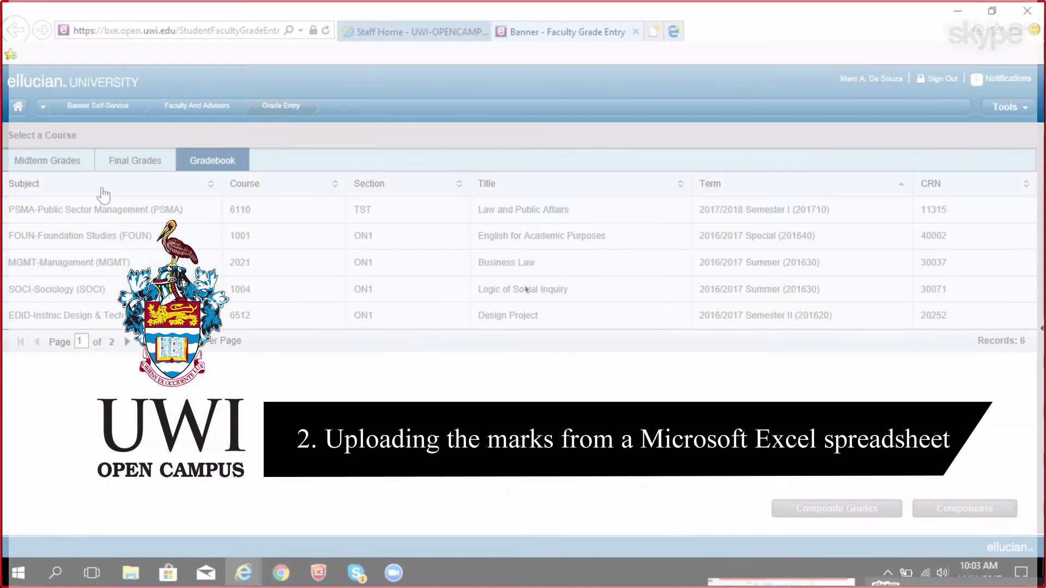
- Export the grade template for PSMA 6110's COMP B component
click(88, 210)
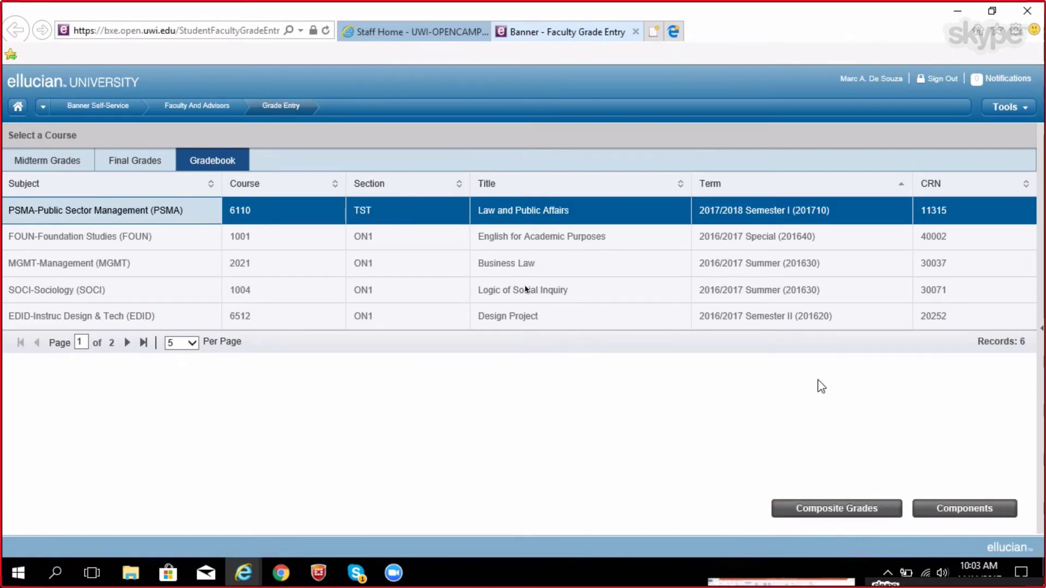
click(955, 512)
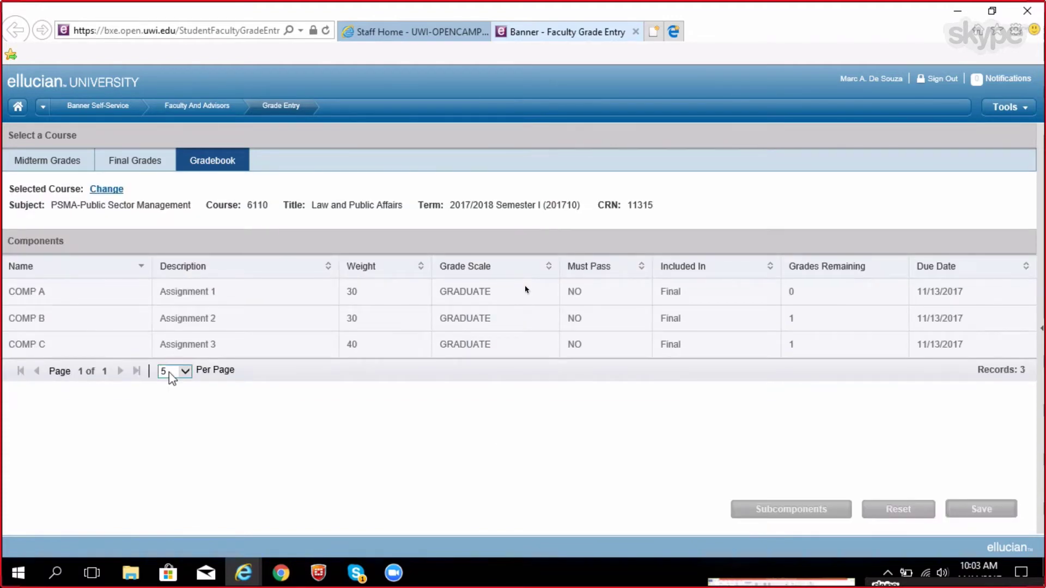
click(29, 319)
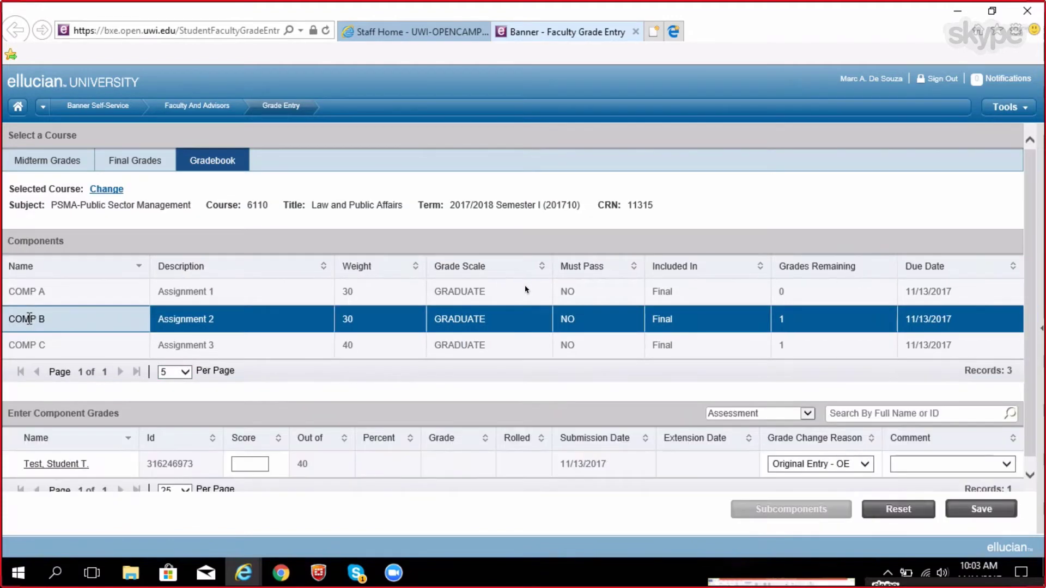
click(1008, 107)
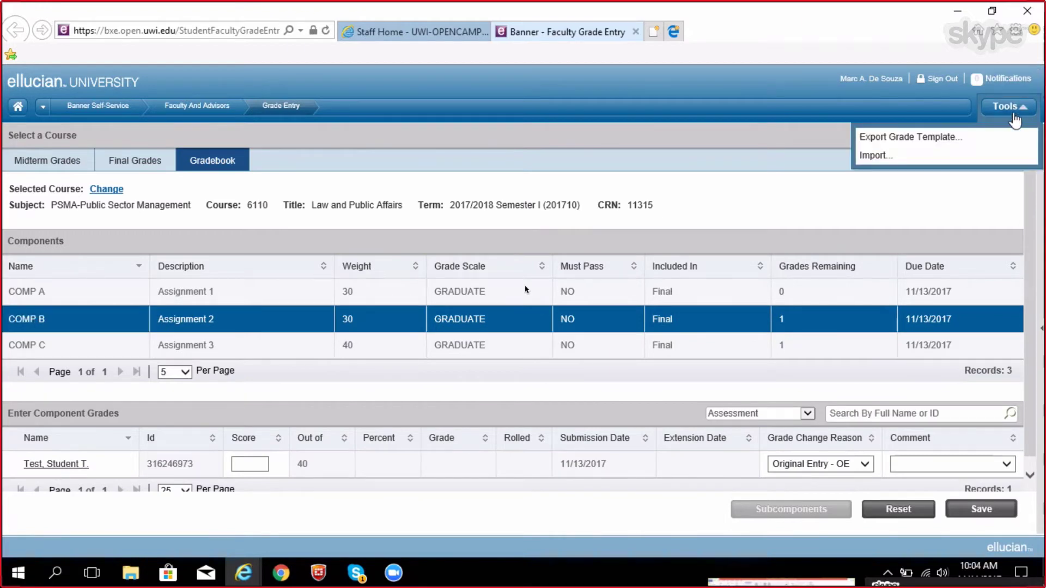
click(944, 133)
click(611, 384)
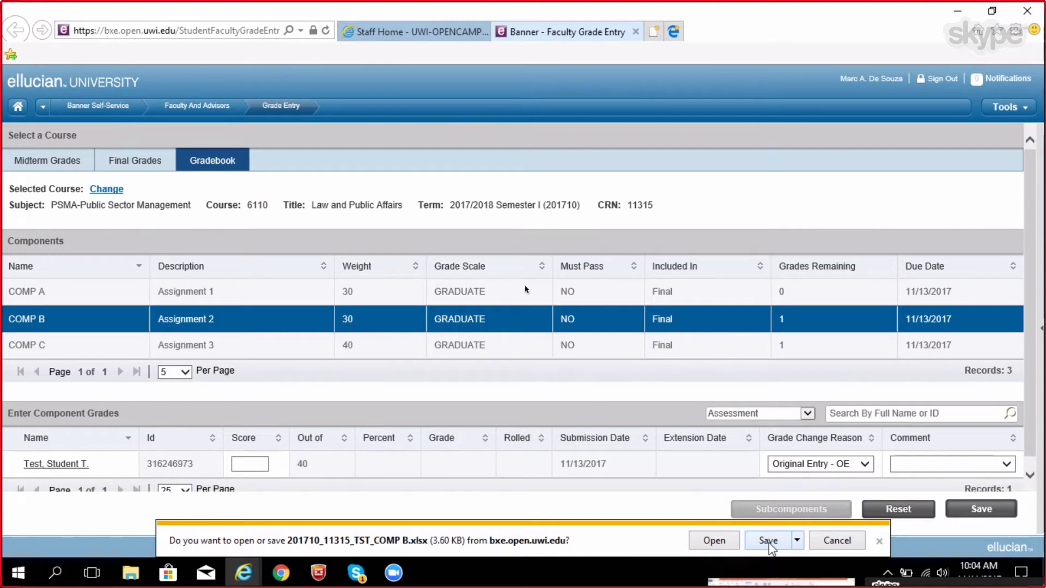
- Save the download and open 201710_11315_TST_COMP B from Downloads in Excel
click(768, 541)
click(132, 573)
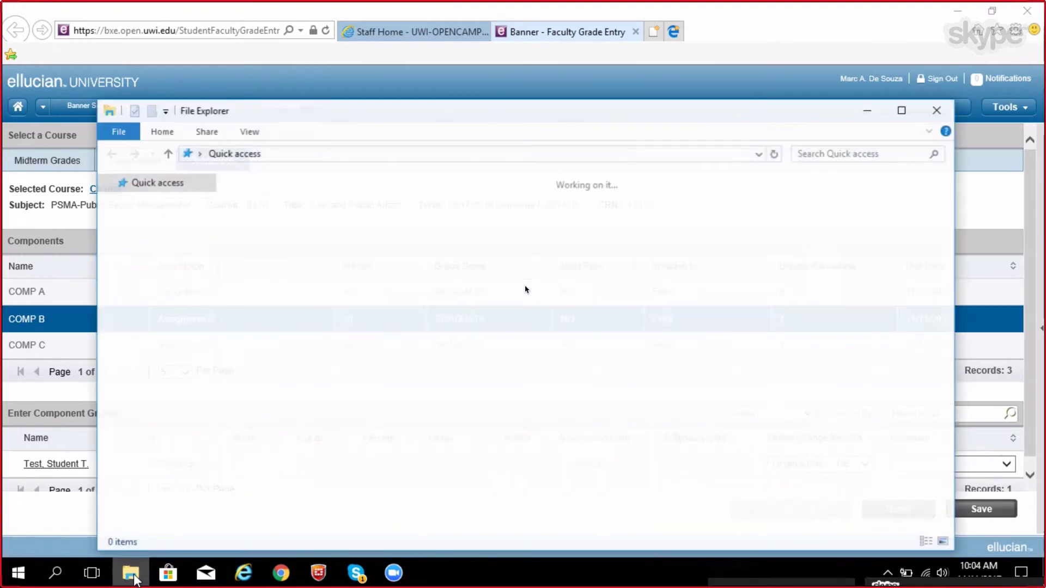
click(158, 225)
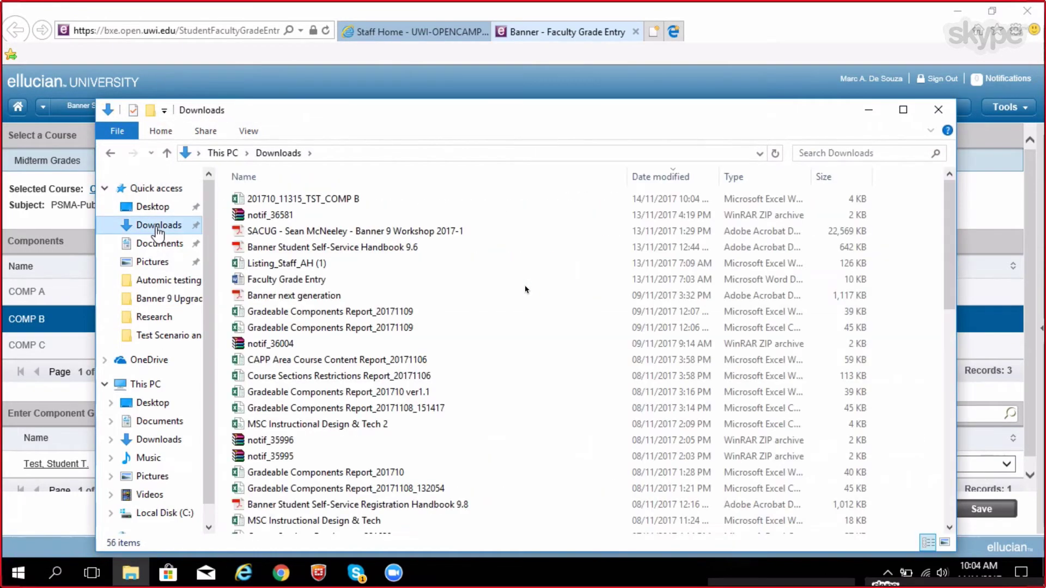
double_click(294, 200)
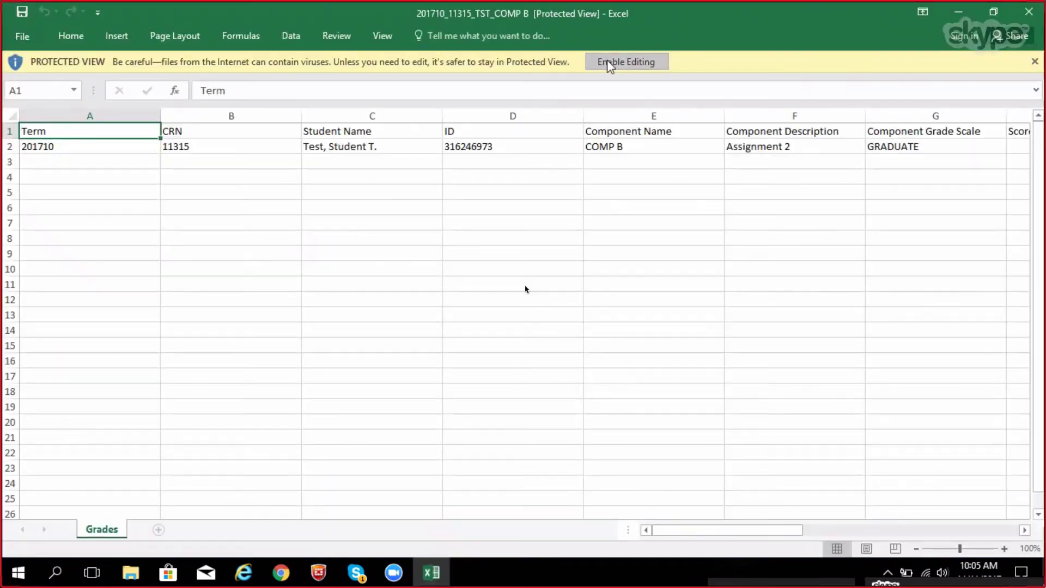
click(609, 62)
- Enter OE as the student's Grade Change Reason in cell O2
click(643, 190)
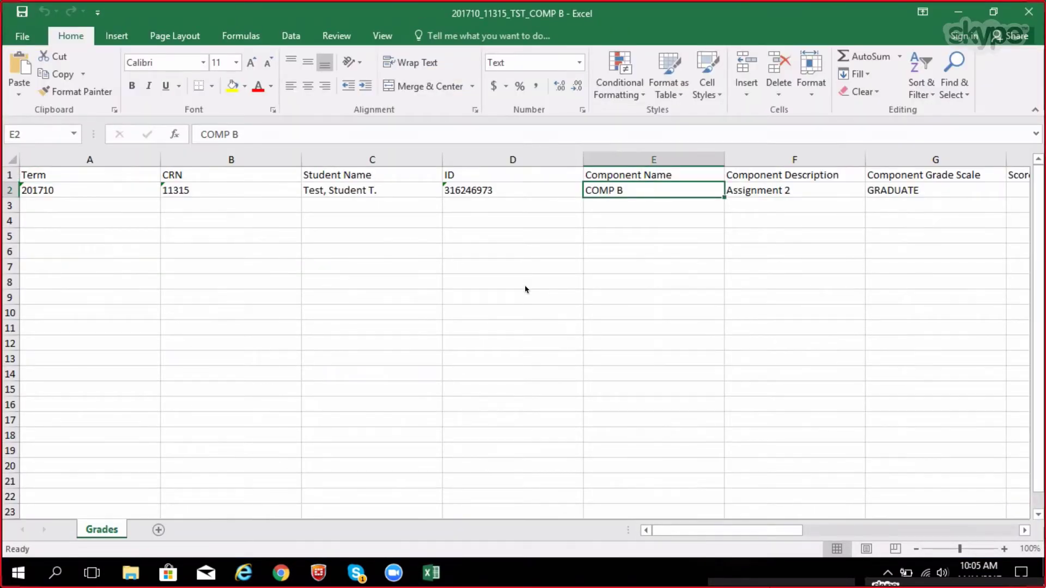
click(1018, 190)
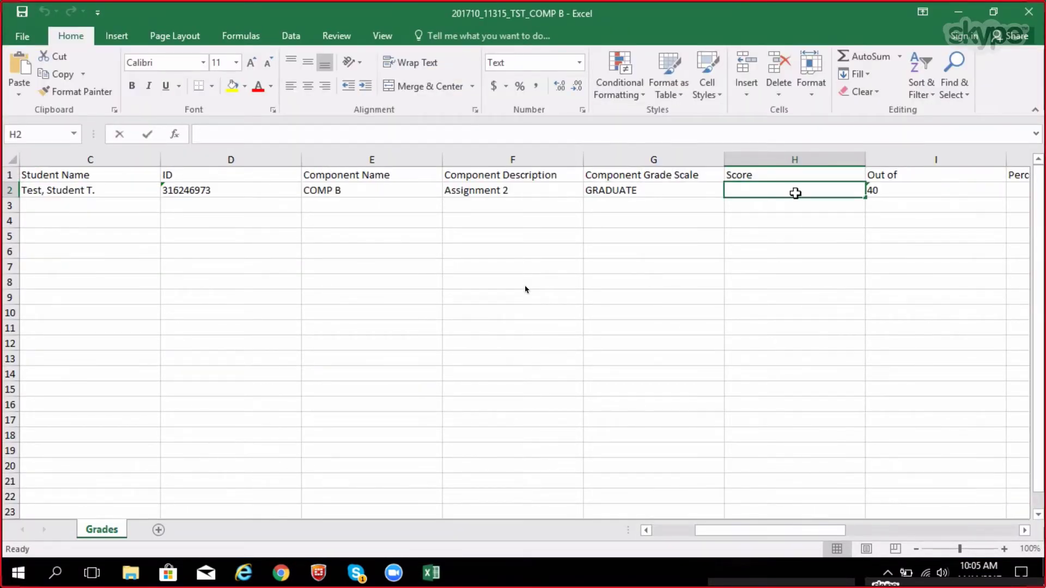
scroll(798, 202, right, 3)
click(810, 189)
text(OE)
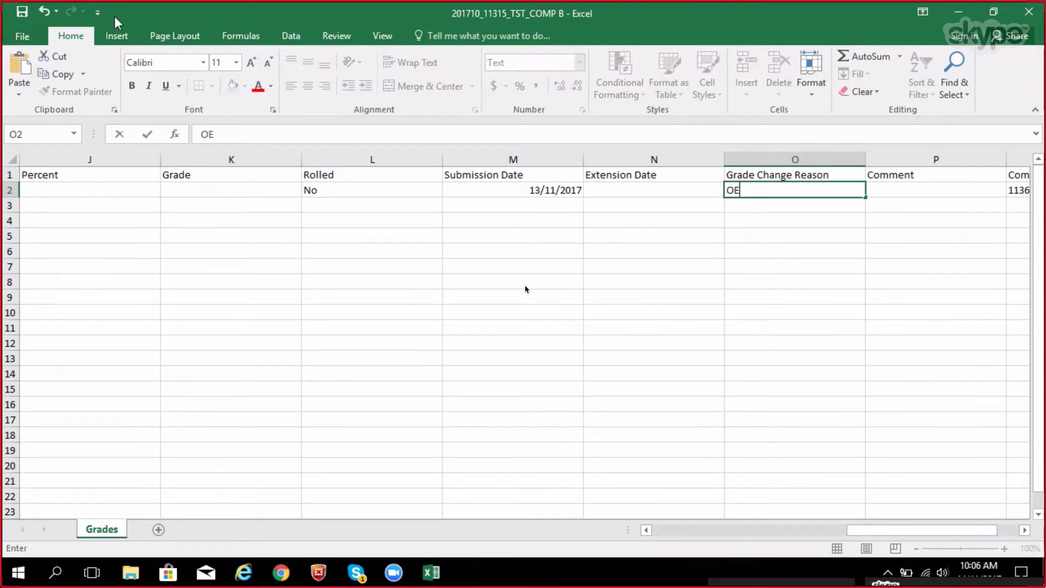
- Save the workbook to the Desktop via Save As
click(23, 37)
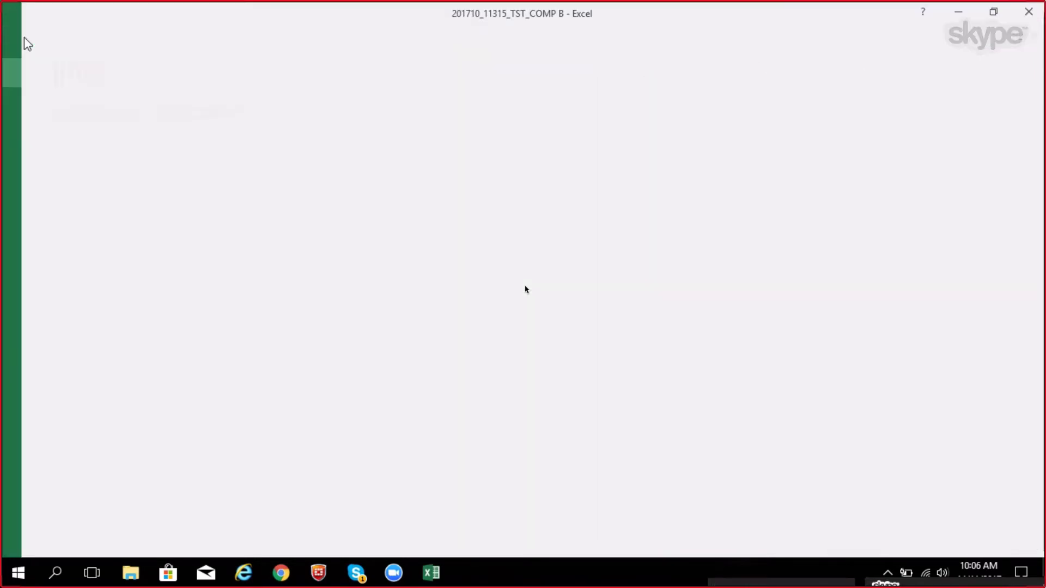
click(31, 191)
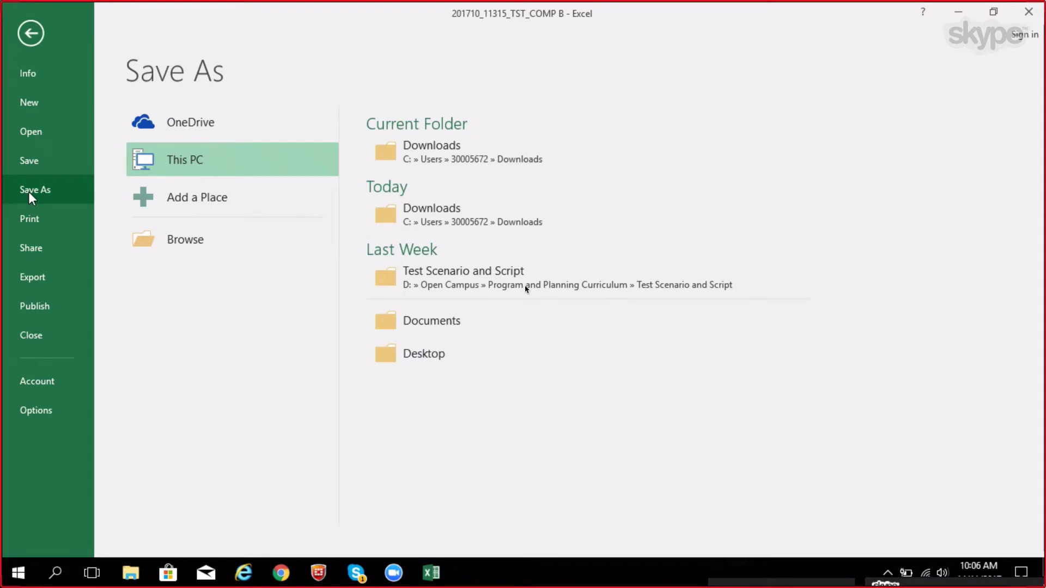
click(172, 241)
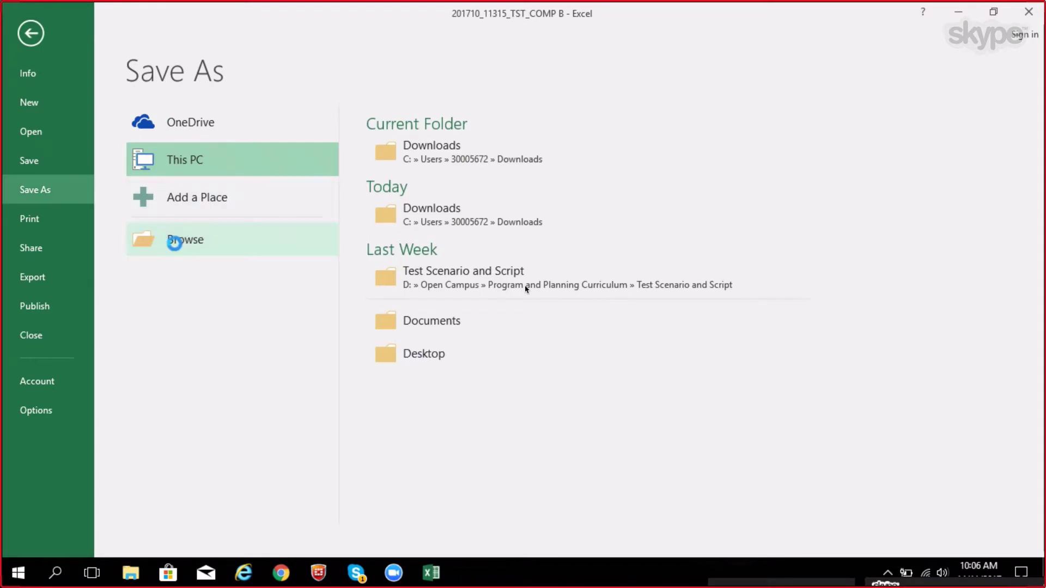
click(60, 175)
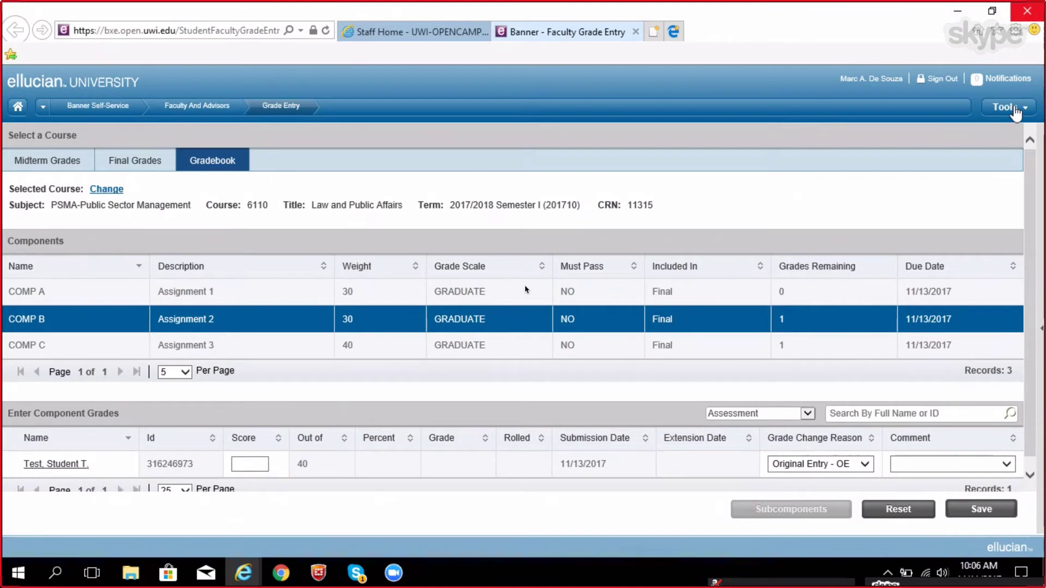
click(1009, 107)
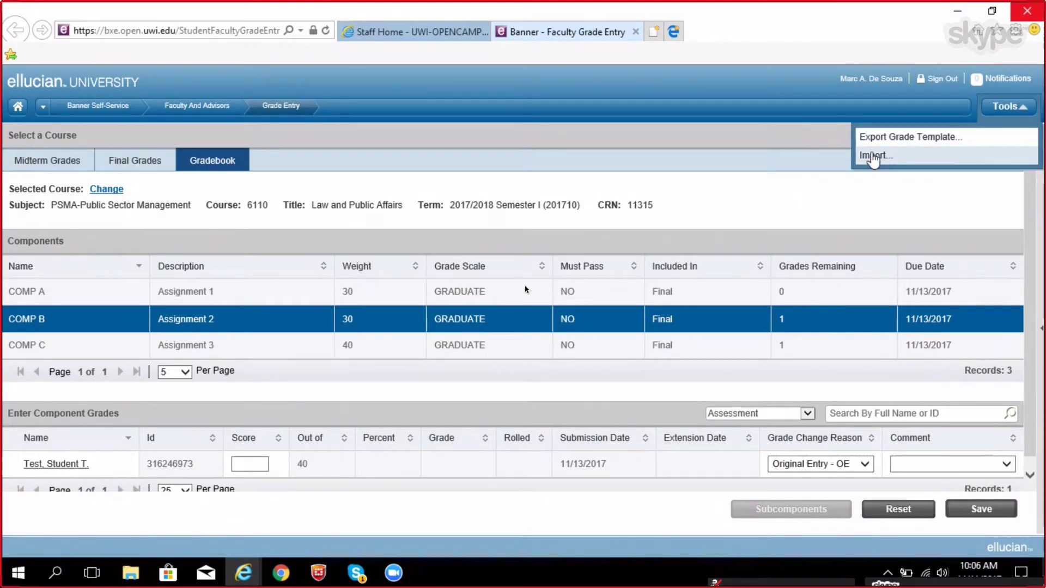
- Start a grade import and upload 201710_11315_TST_COMP B from the Desktop for preview
click(874, 156)
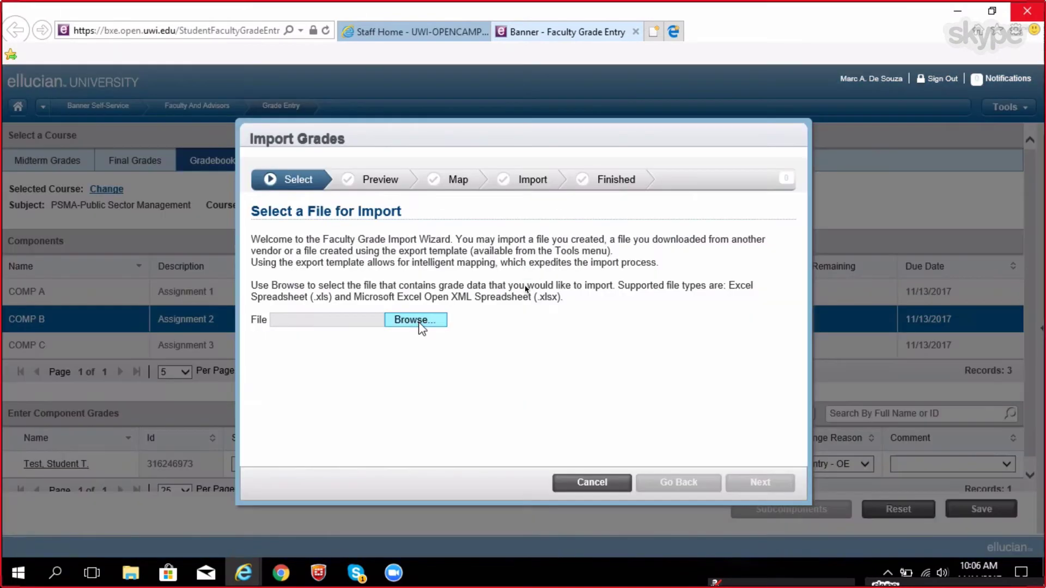
click(418, 321)
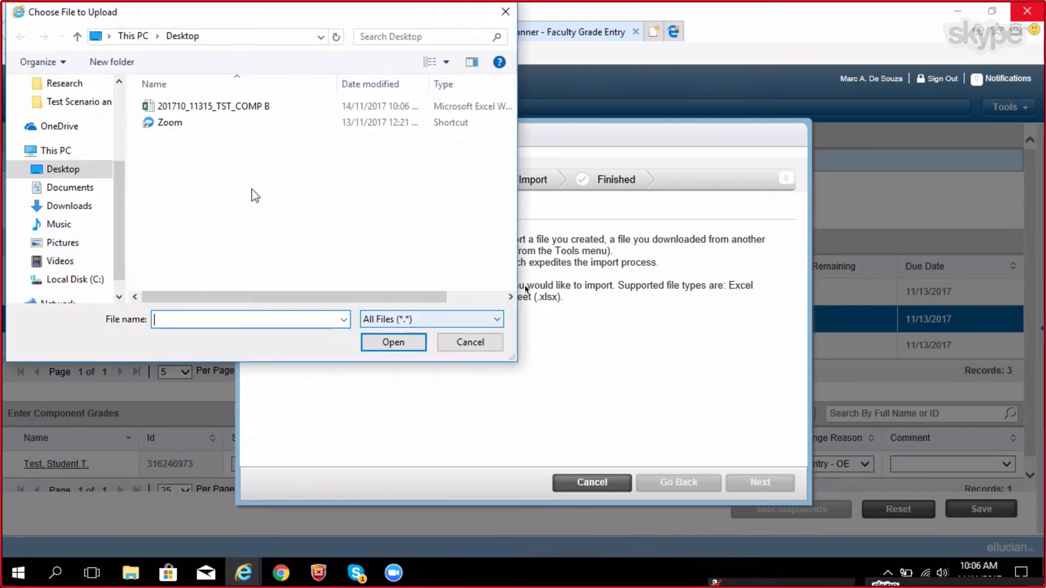
click(229, 107)
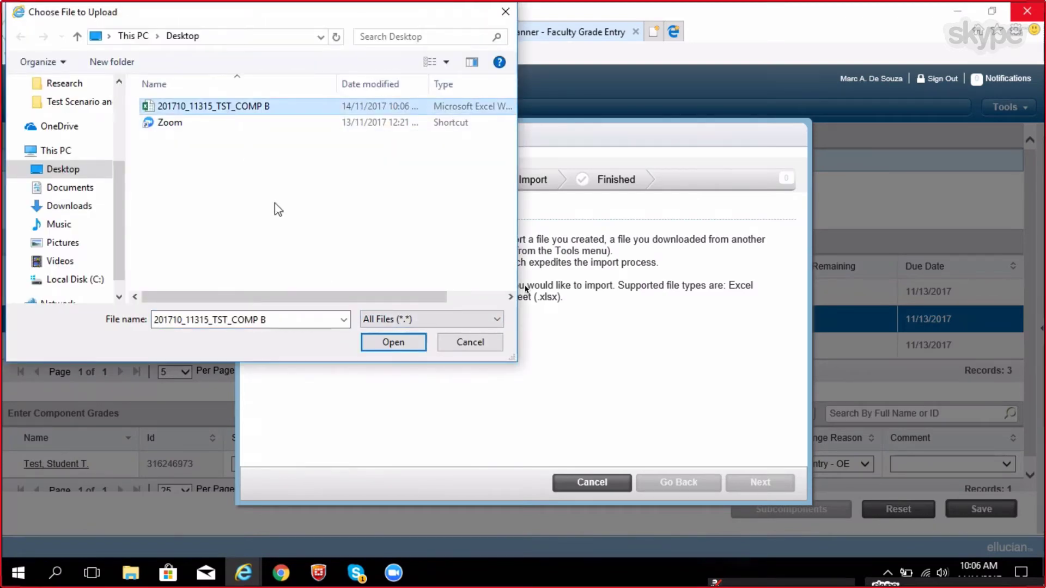
click(394, 343)
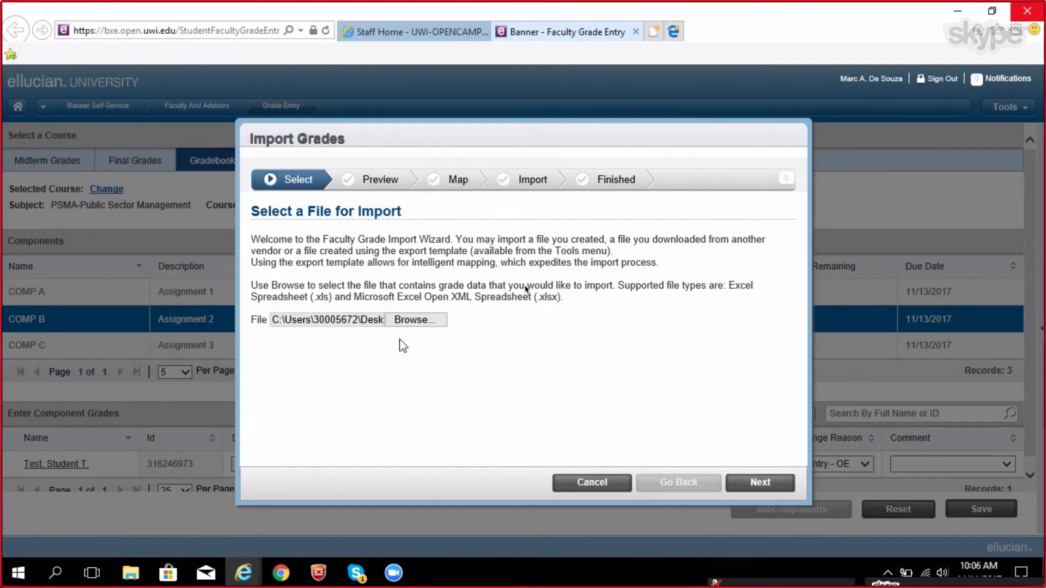
click(761, 483)
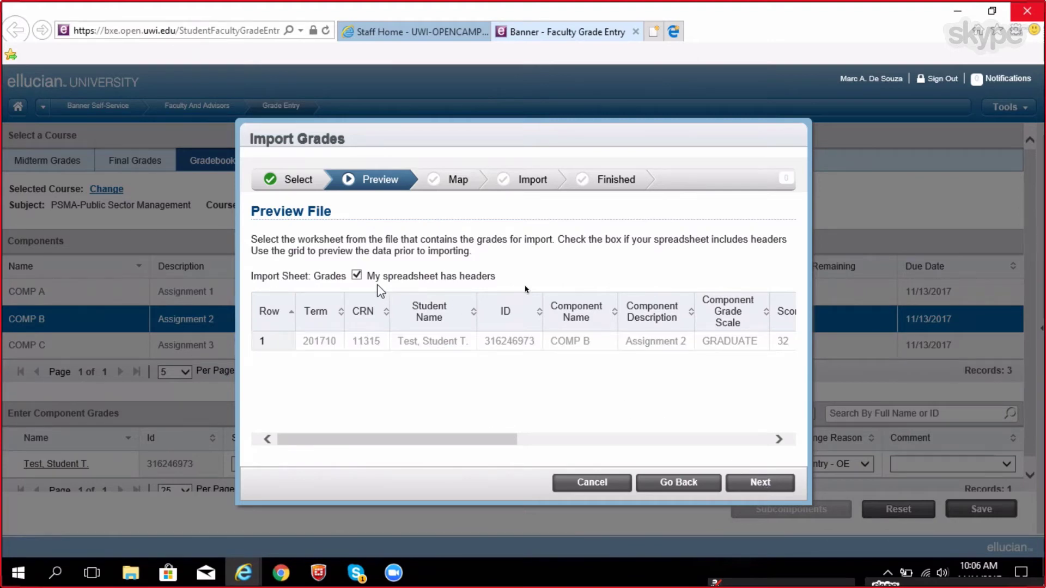
- Go through column mapping, import the single COMP B score record, and finish the wizard
click(763, 484)
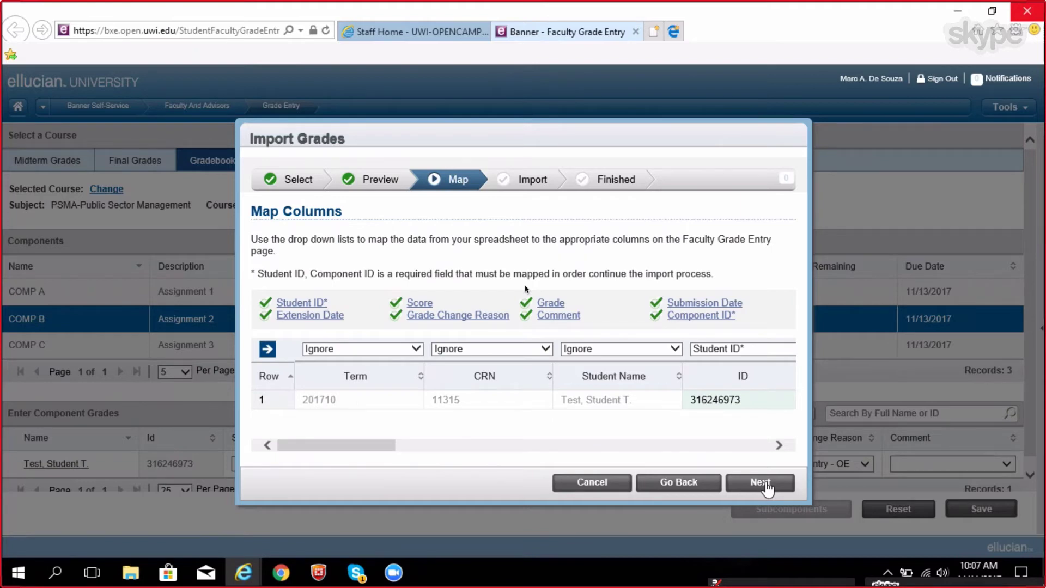
click(768, 488)
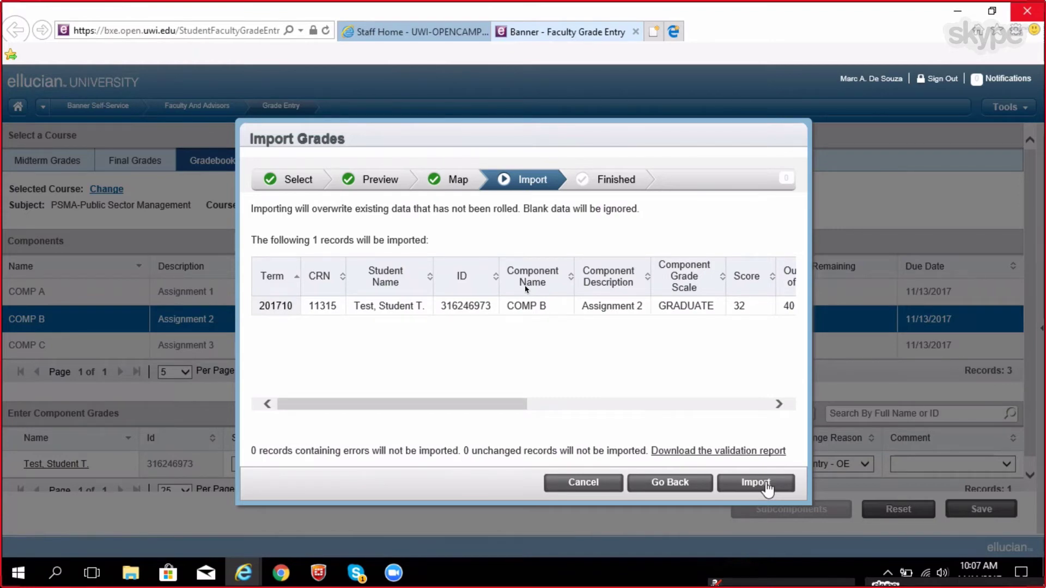
click(768, 489)
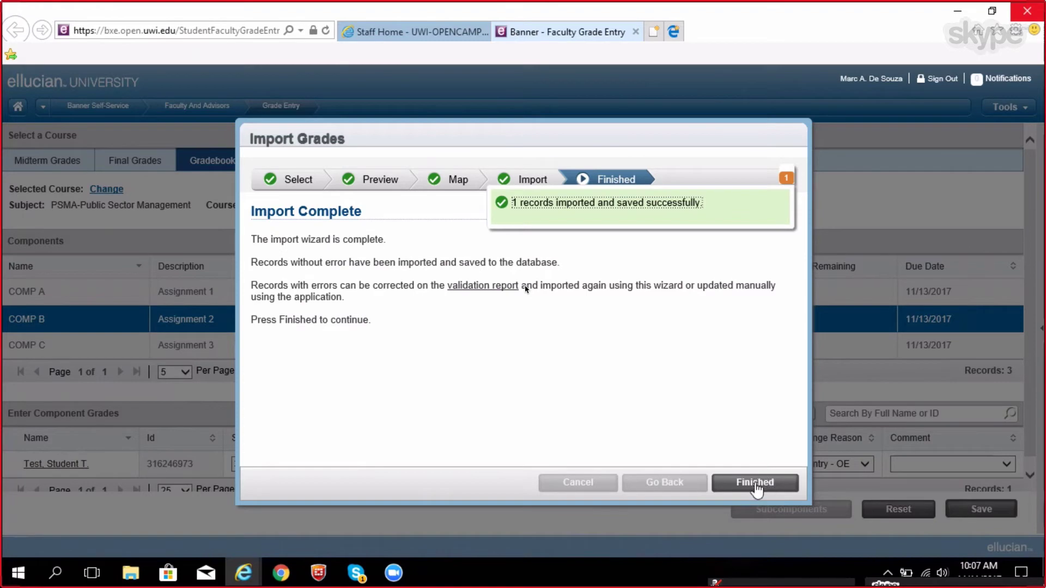
click(757, 488)
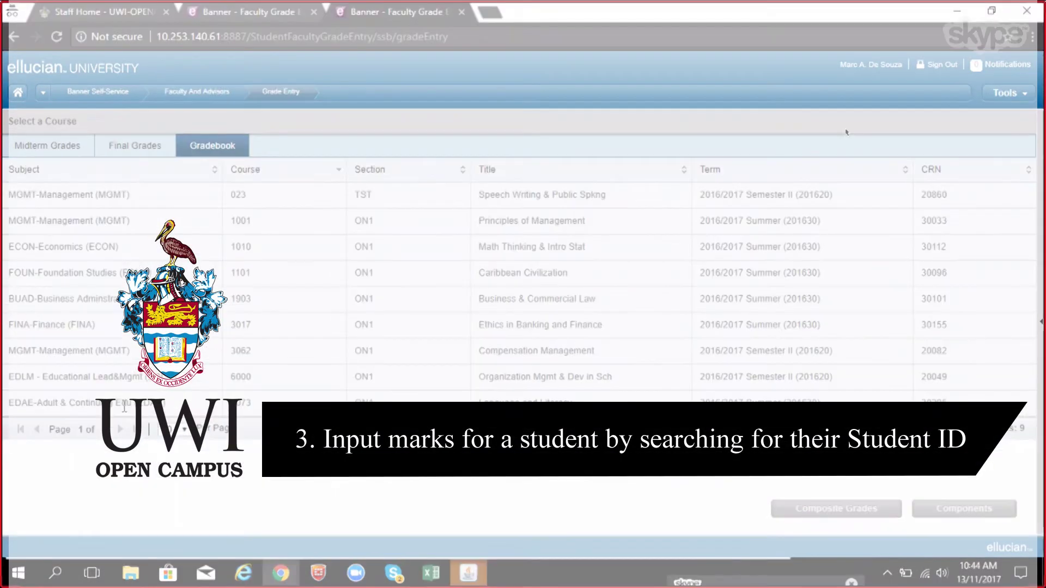
- Open EDAE 6073 Language and Literacy's components and search the grade list by a student's surname
click(124, 407)
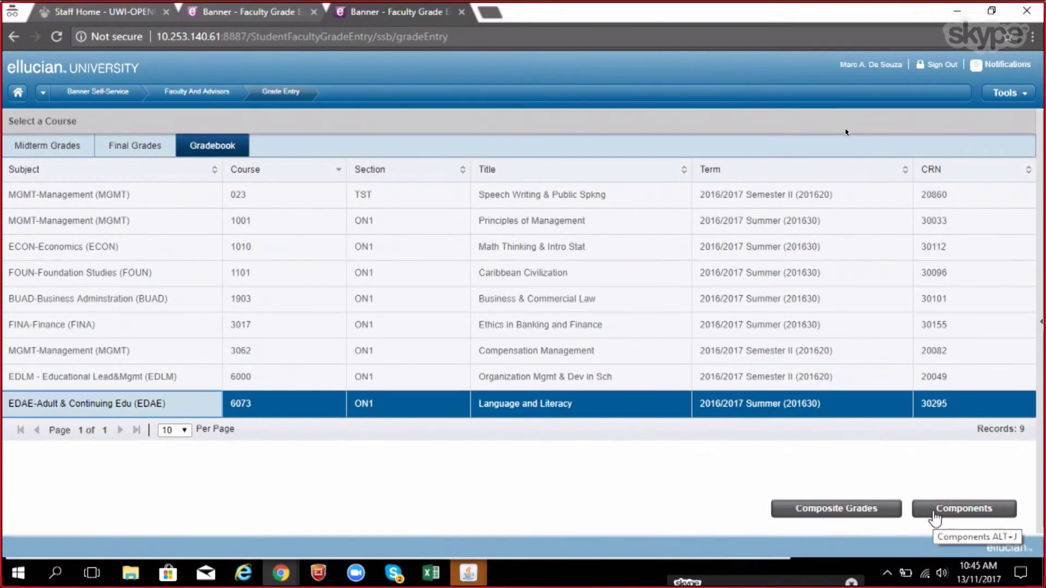
click(936, 510)
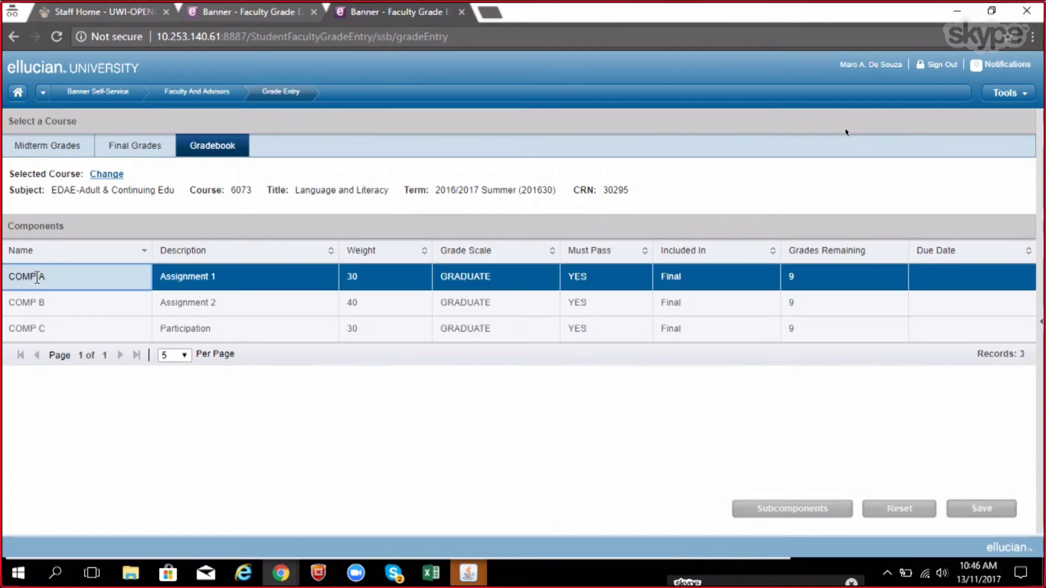
scroll(764, 205, down, 3)
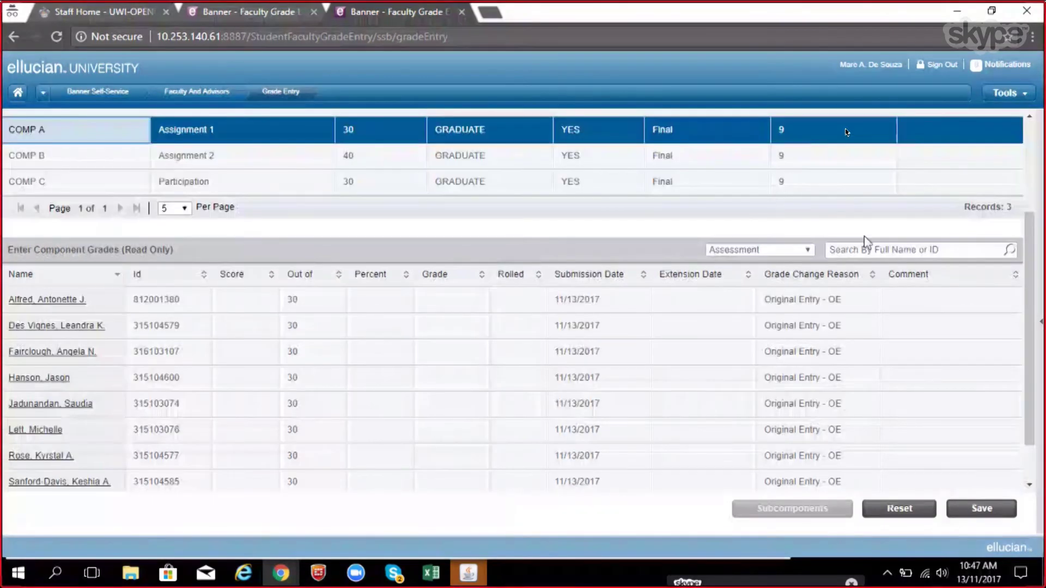
click(858, 250)
text(Rose)
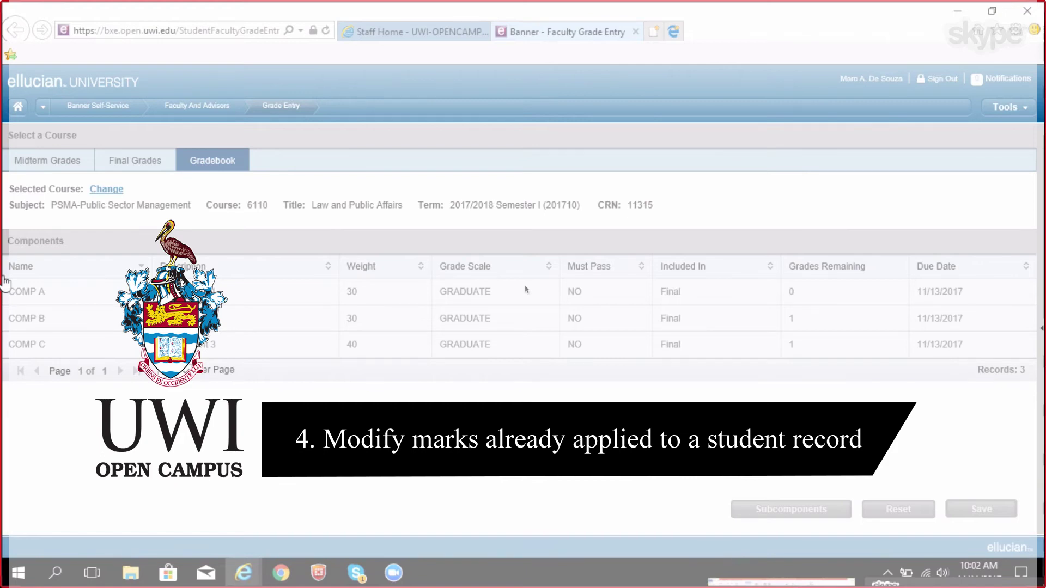
- Change the test student's COMP A score from 18 to 25 with reason Entry Error - EE, and save
click(21, 292)
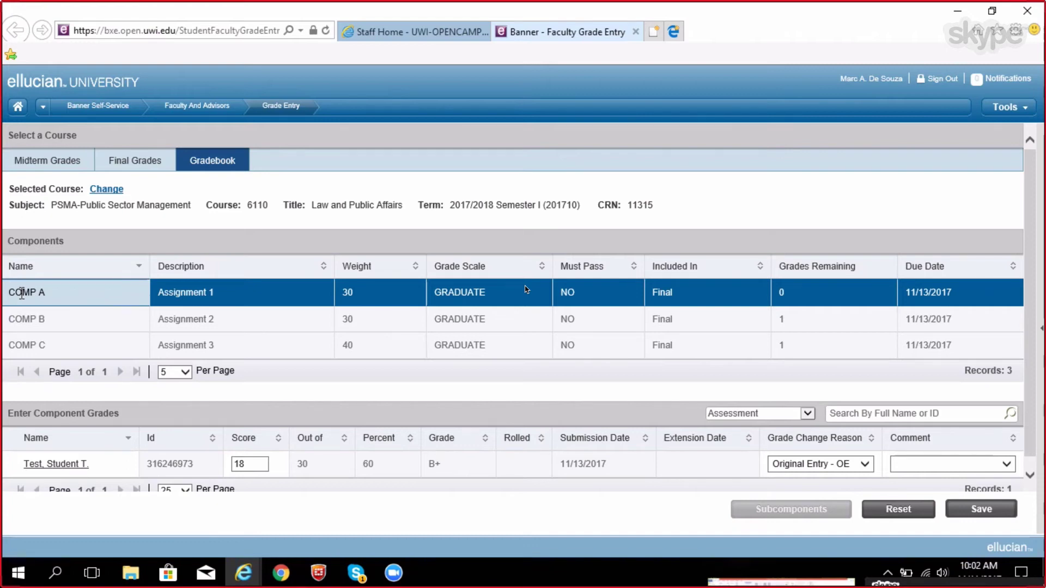
click(256, 464)
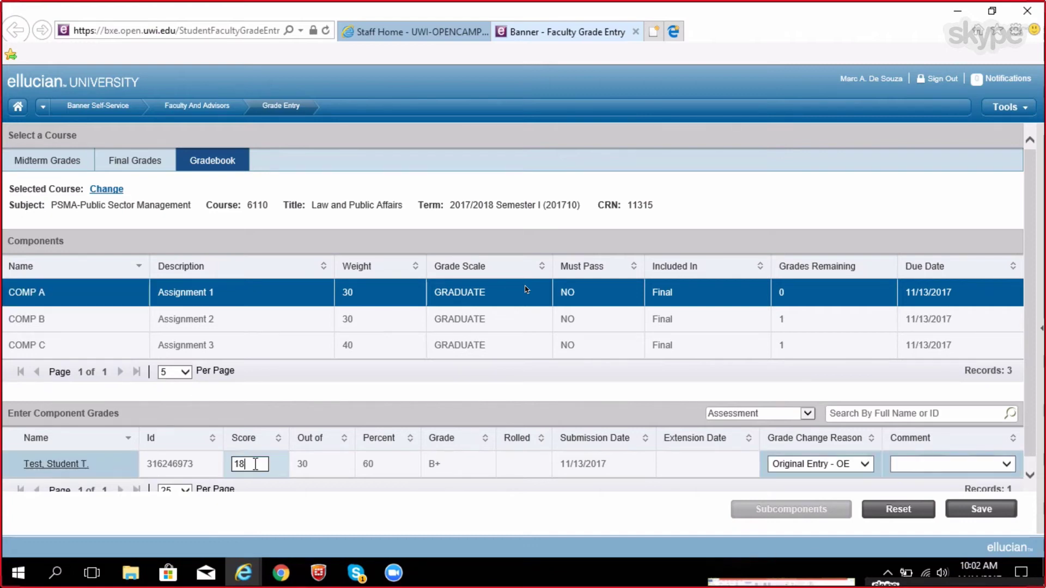
key(BackSpace)
key(BackSpace)
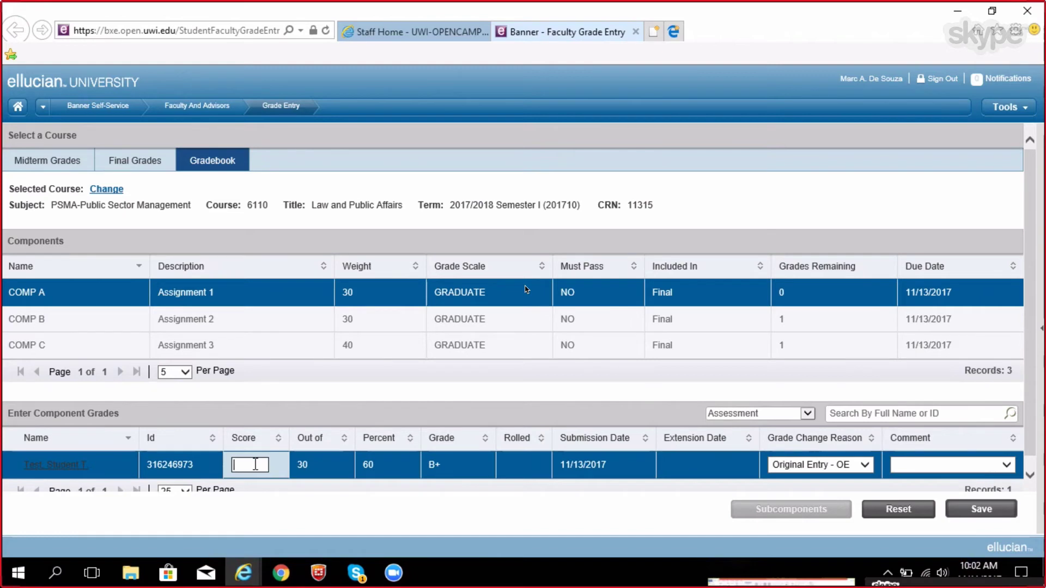
text(25)
click(864, 464)
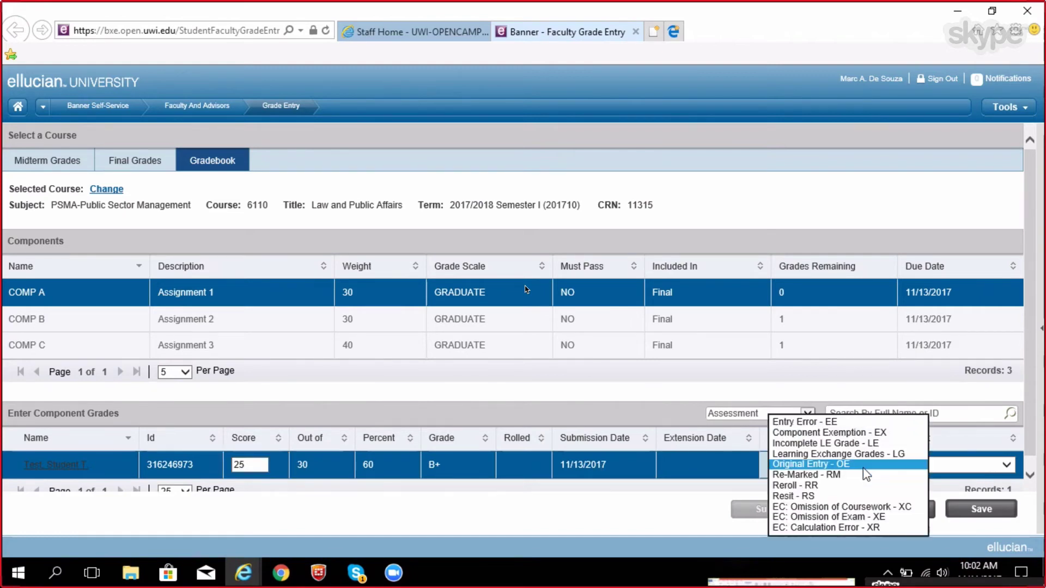
click(868, 423)
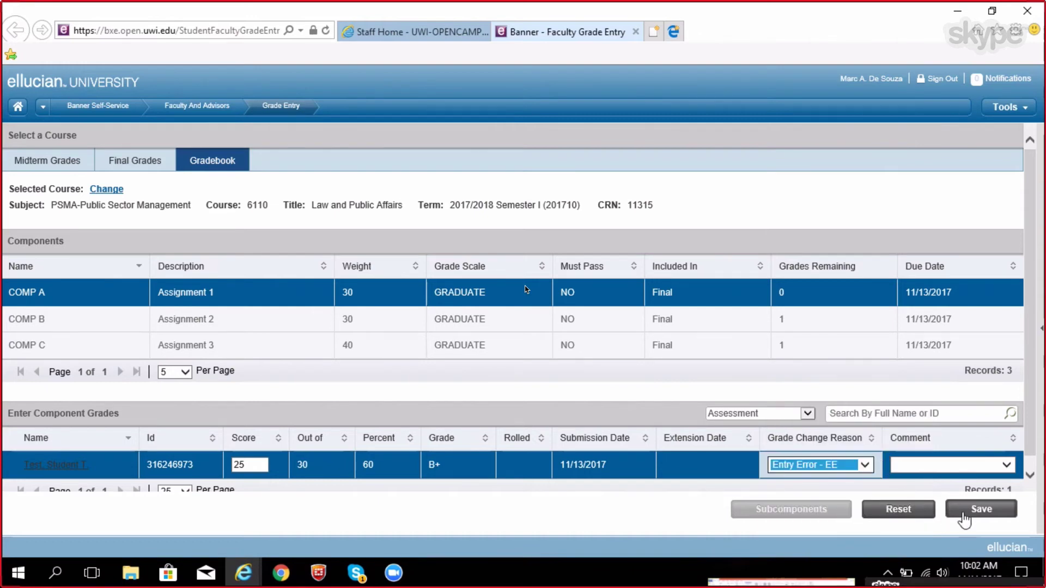
click(964, 515)
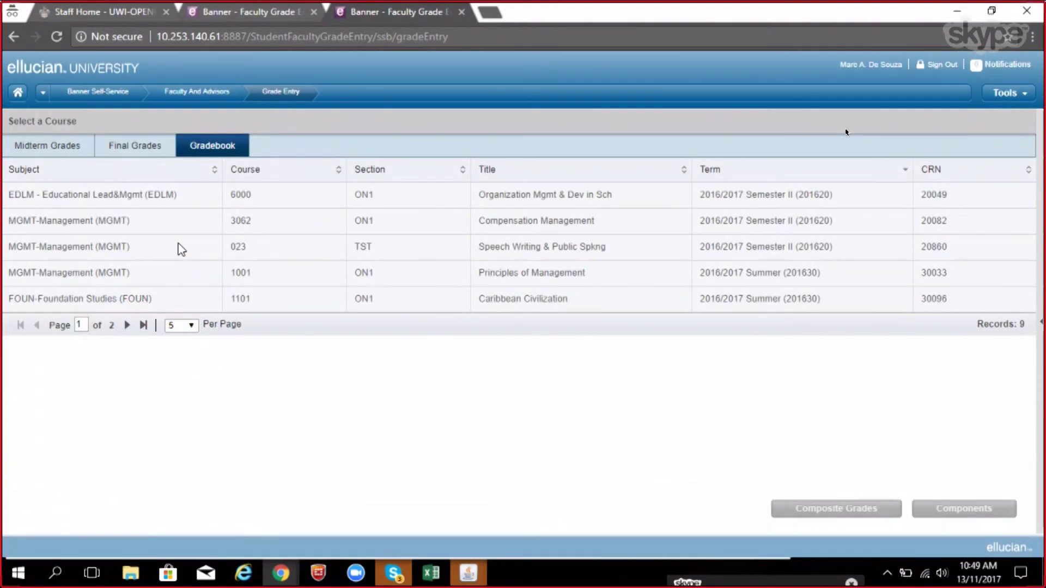
- Show EDLM 6000's read-only composite grades, scroll the table, and open the course details panel
click(111, 192)
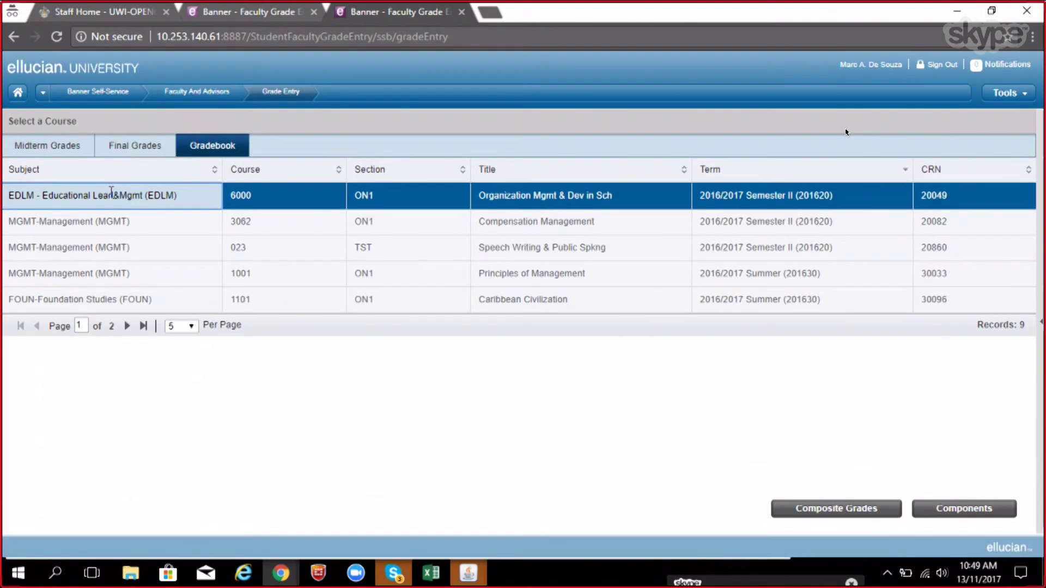
click(832, 516)
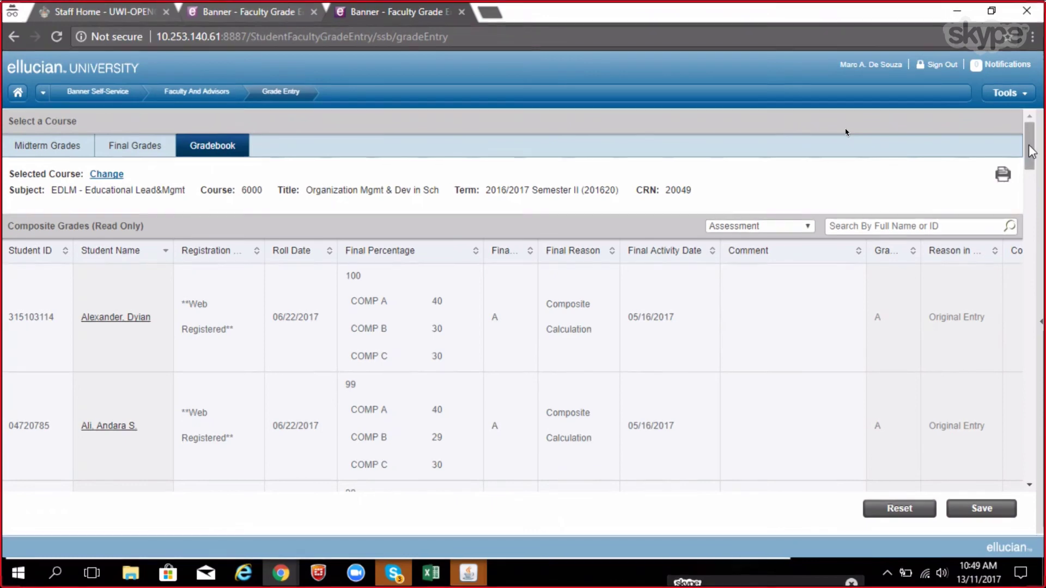
drag(1031, 151, 1039, 206)
click(1041, 321)
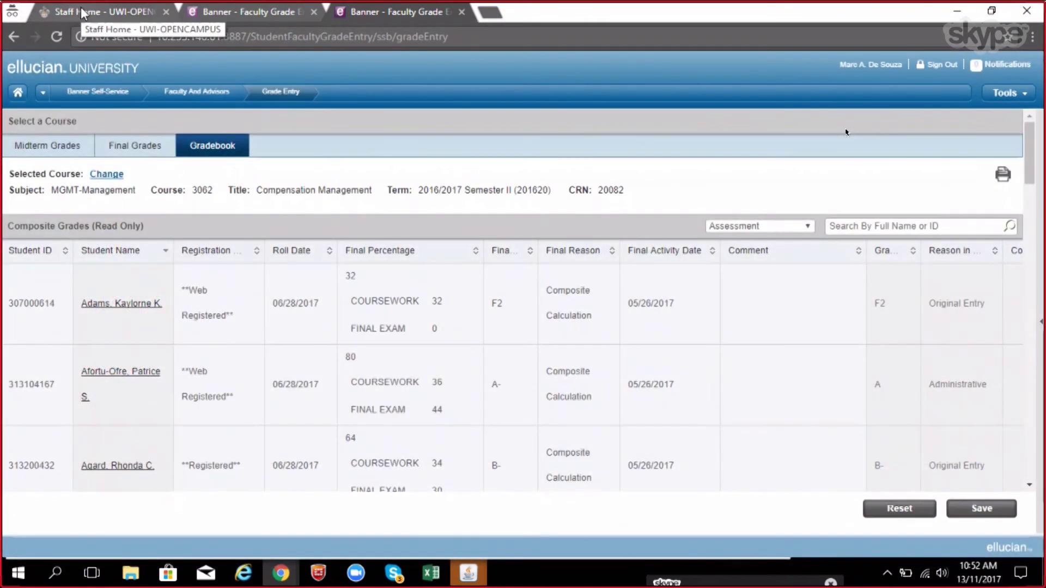
- From Staff Home, go to Banner Production SSB Faculty & Advisors' UWI Summary Examination Marksheet
click(81, 12)
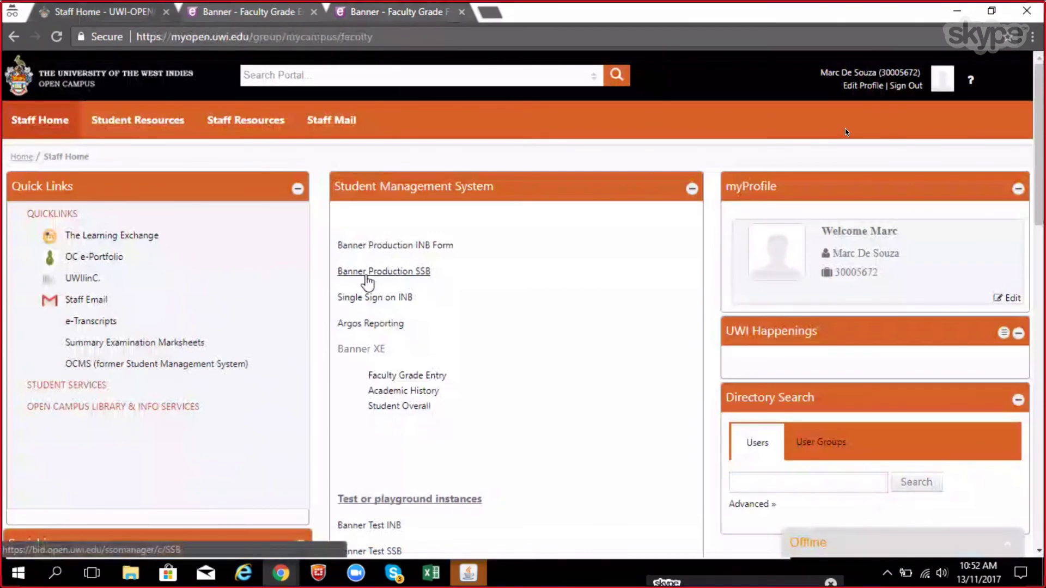
click(367, 273)
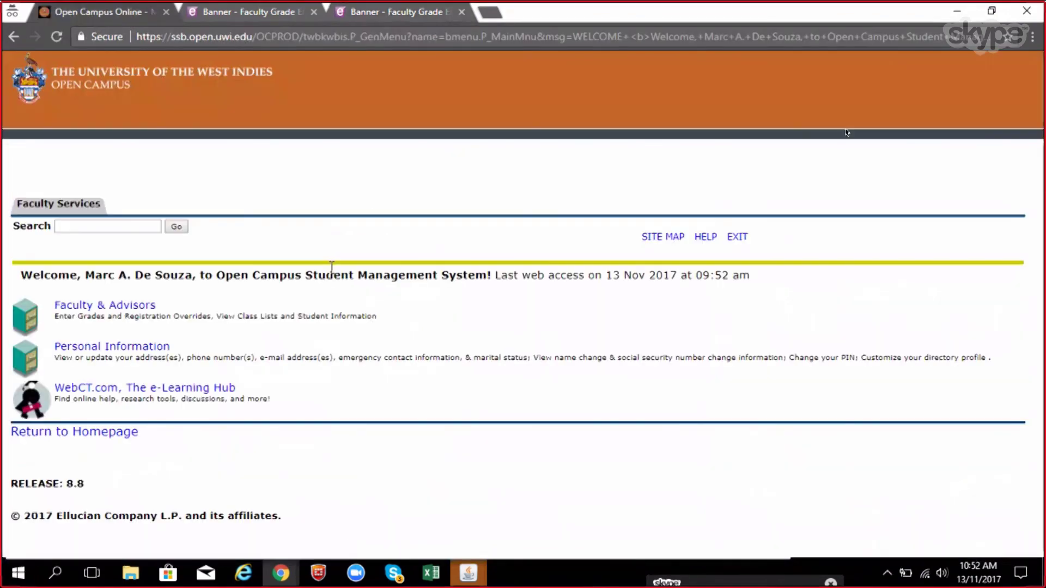
click(121, 307)
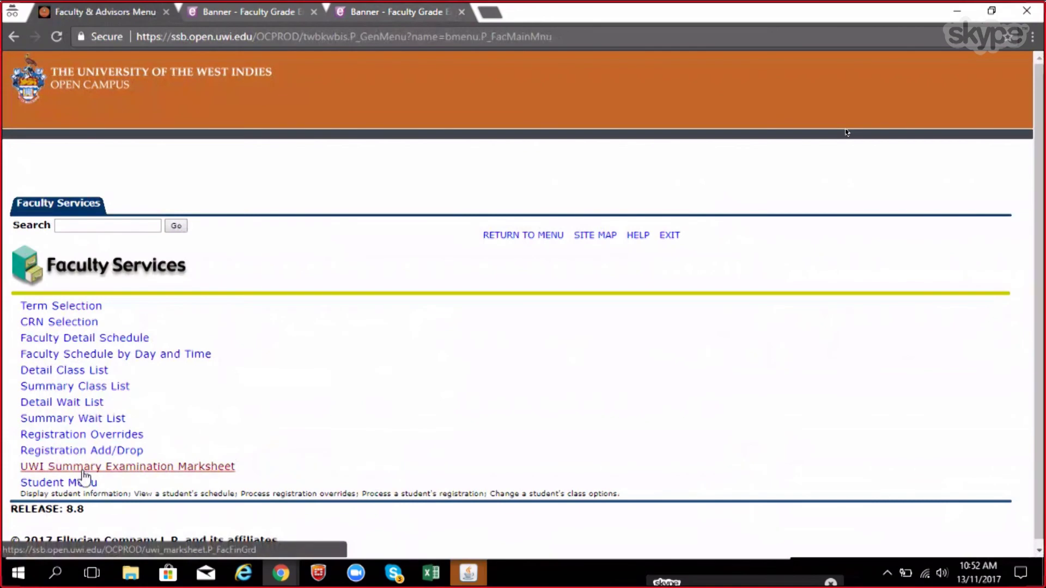
click(136, 473)
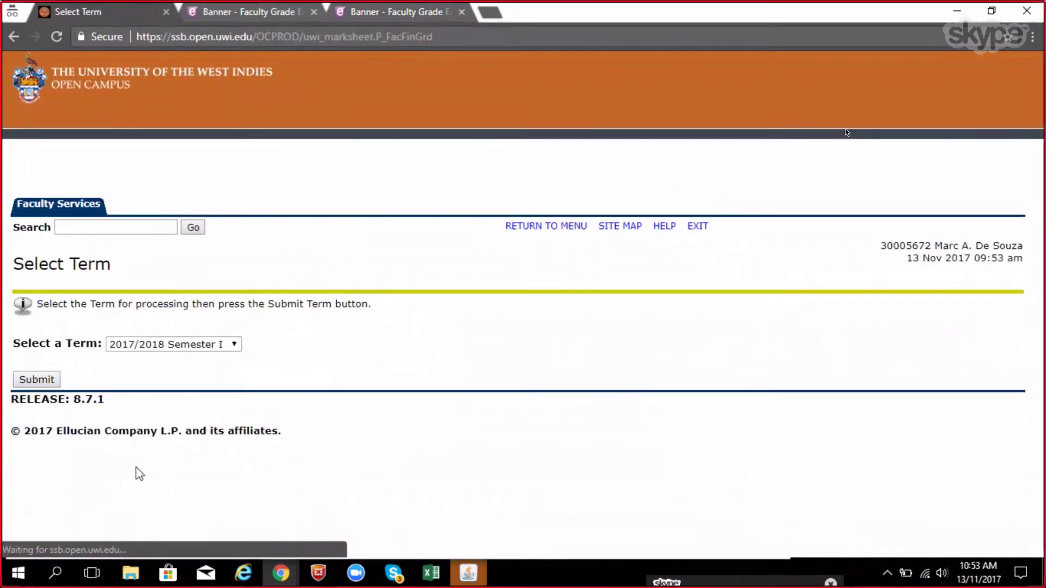
- Submit term 2016/2017 Semester II and select the EDID 6512 Design Project course
click(234, 350)
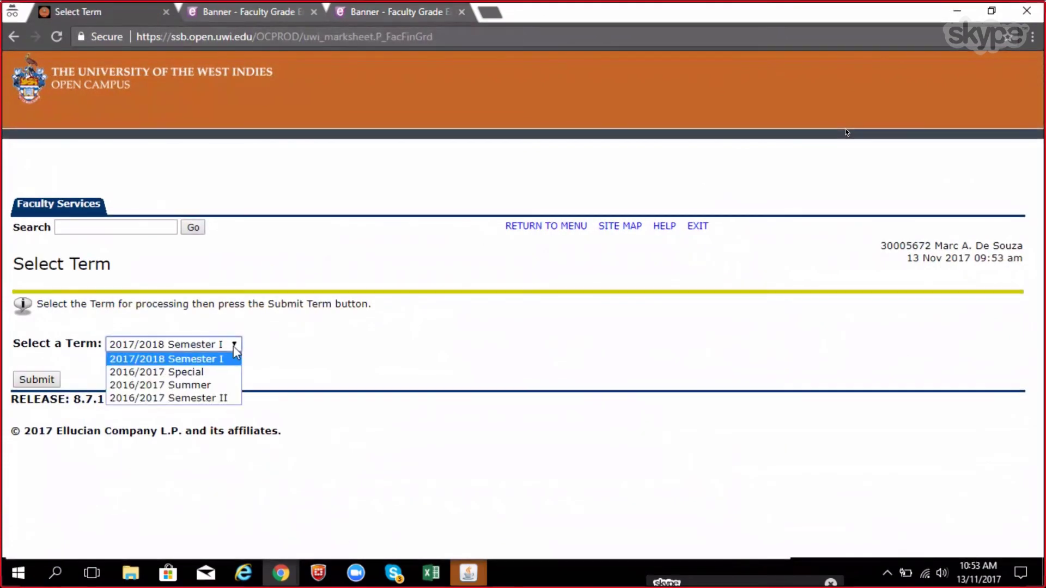
click(195, 401)
click(34, 379)
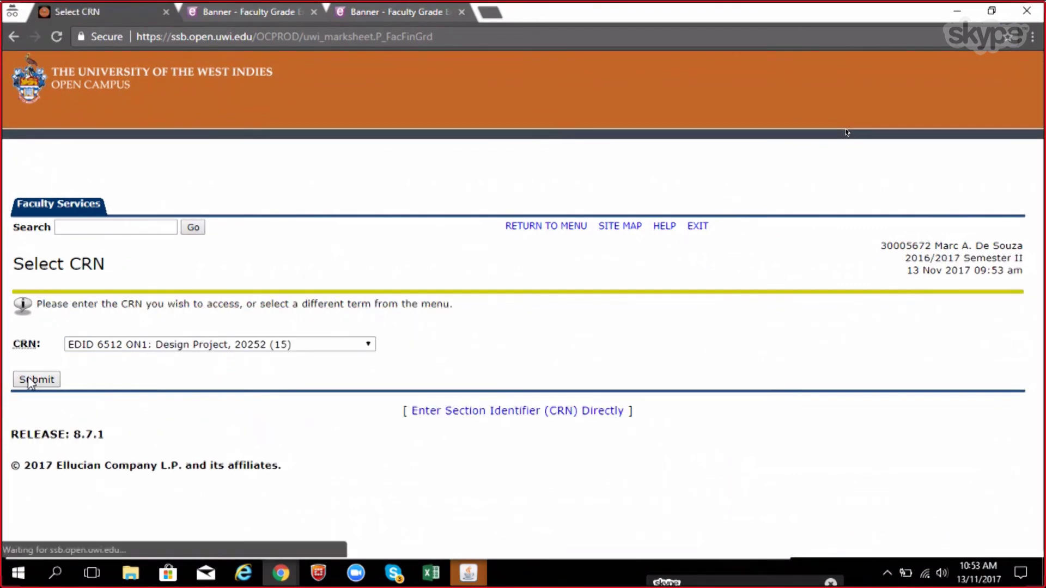
click(369, 349)
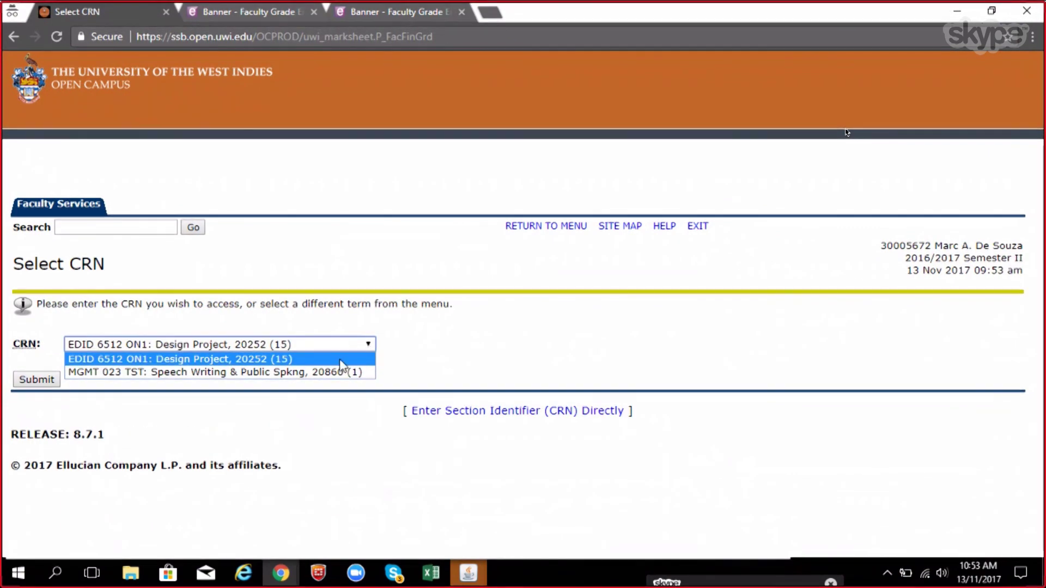
click(338, 359)
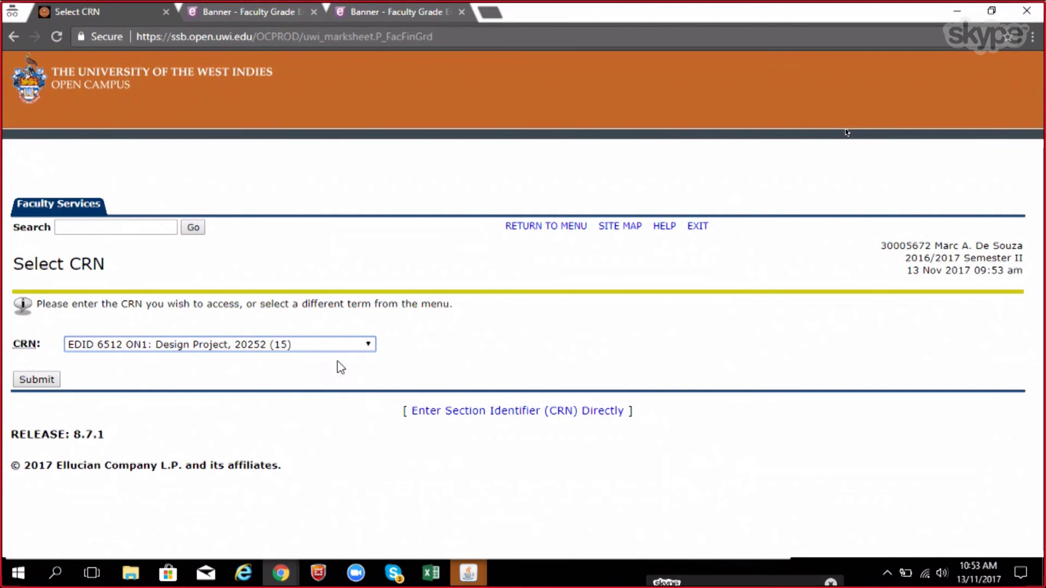
- Generate the EDID 6512 Summary Marksheet and open its print preview via the page's Print option
click(48, 383)
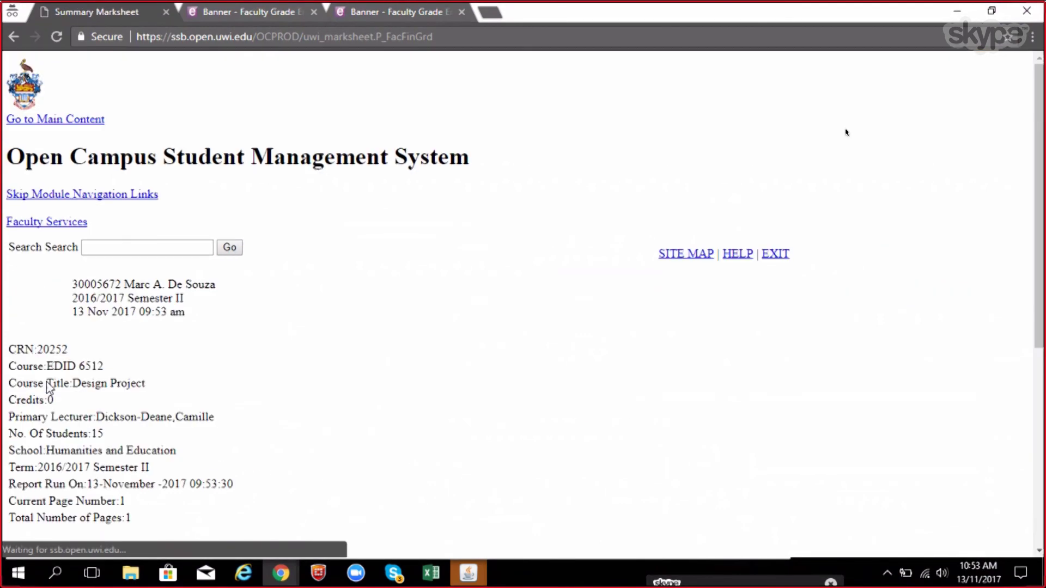
scroll(846, 132, down, 6)
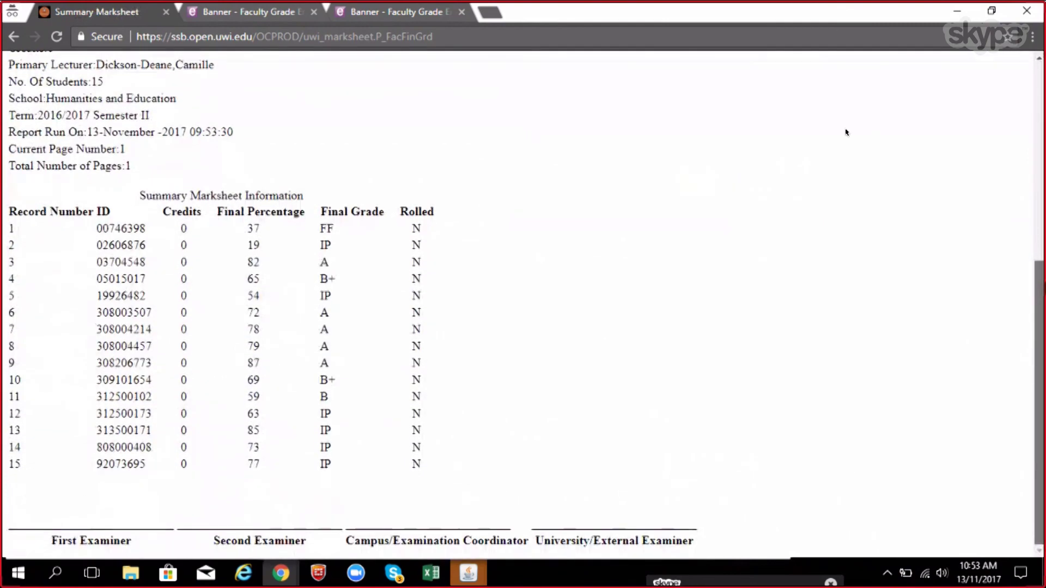
right_click(654, 93)
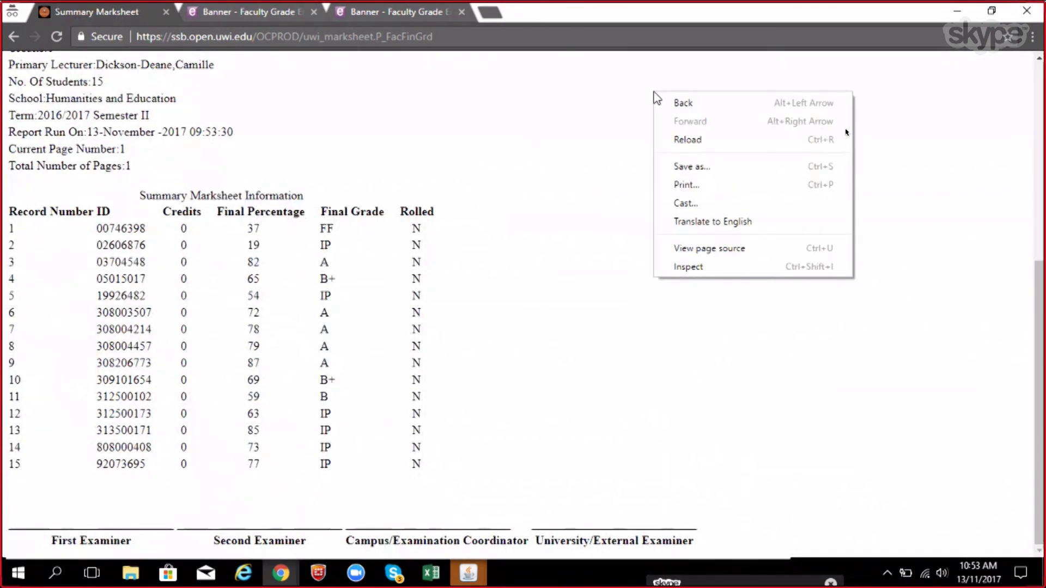
click(685, 186)
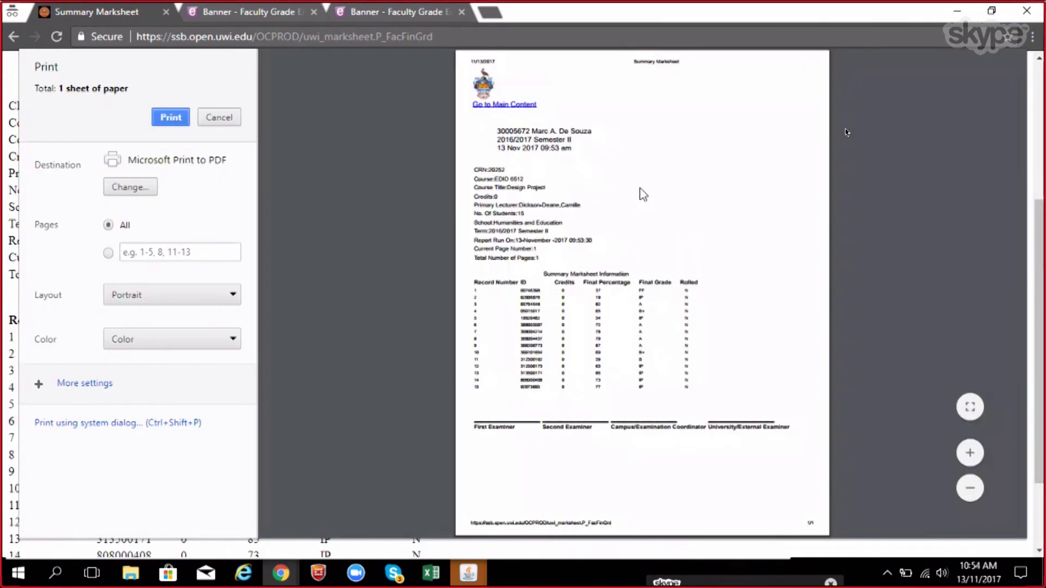